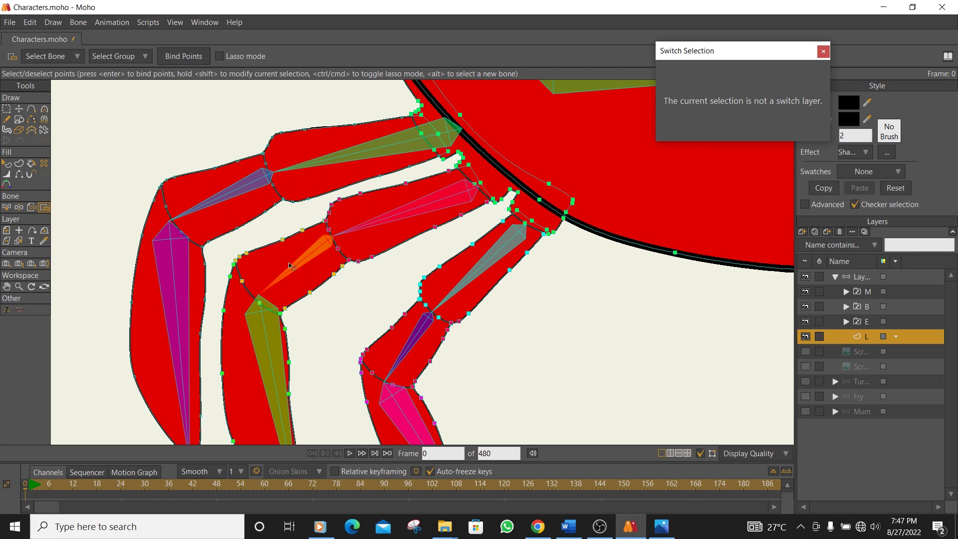
Examine the middle leg's rigging on layer L by selecting its upper and lower segment bones in turn.
key(b)
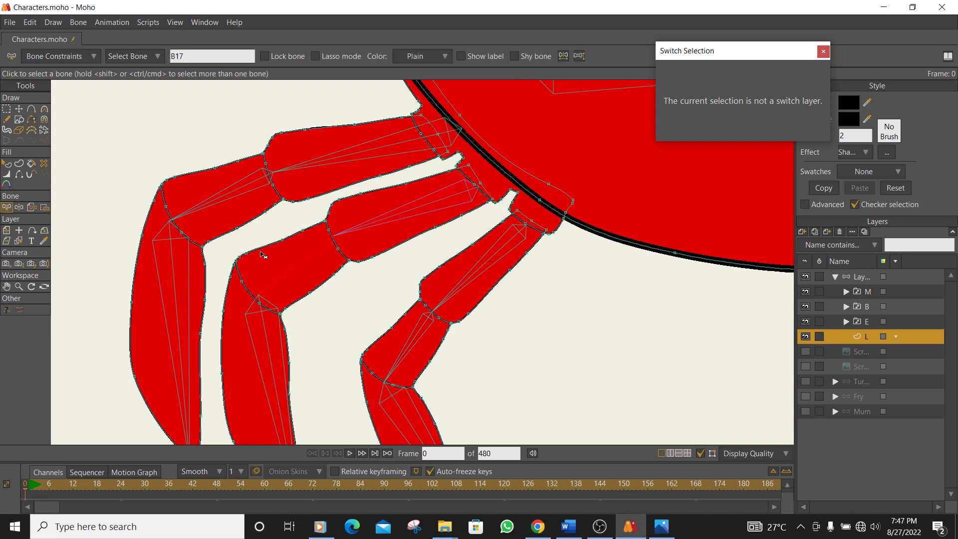
click(369, 243)
click(376, 224)
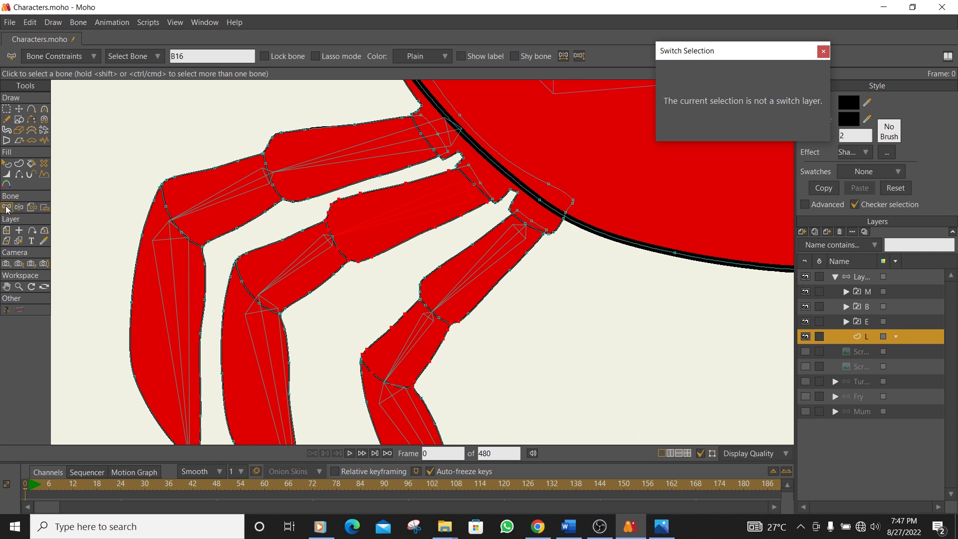
click(358, 290)
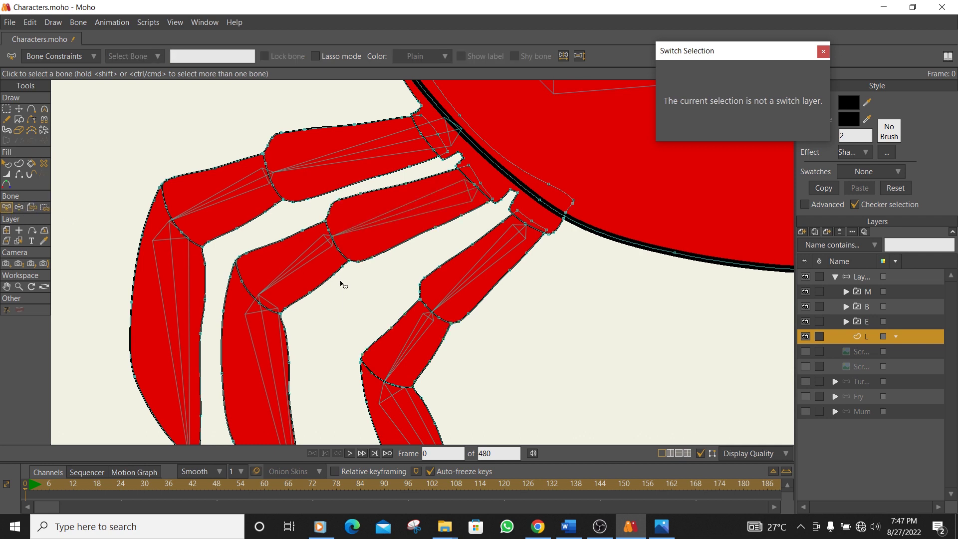
click(265, 329)
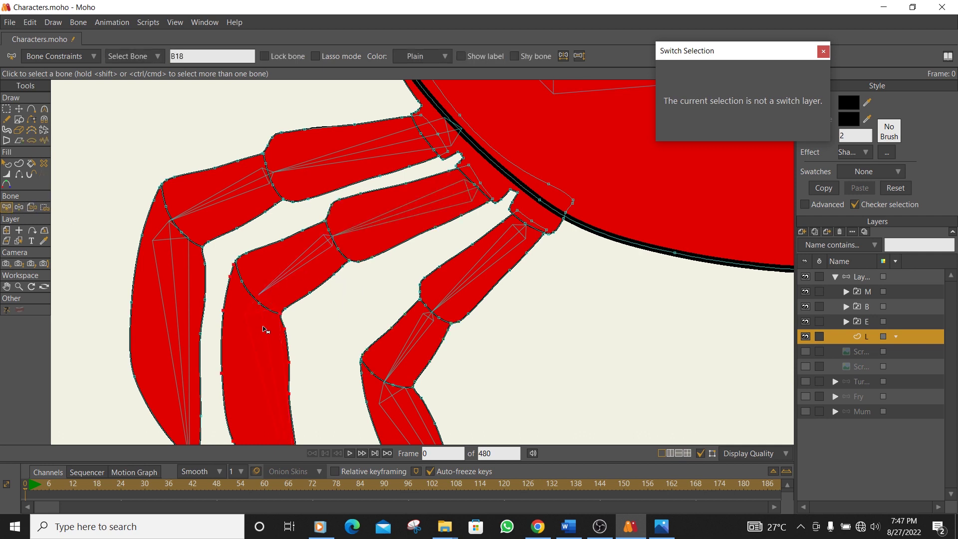
click(311, 327)
click(263, 339)
click(306, 331)
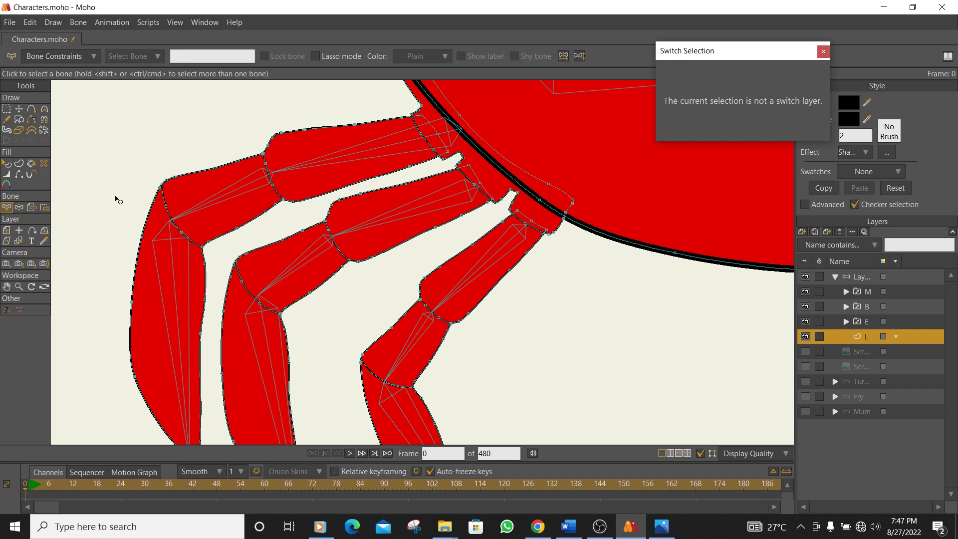
click(419, 207)
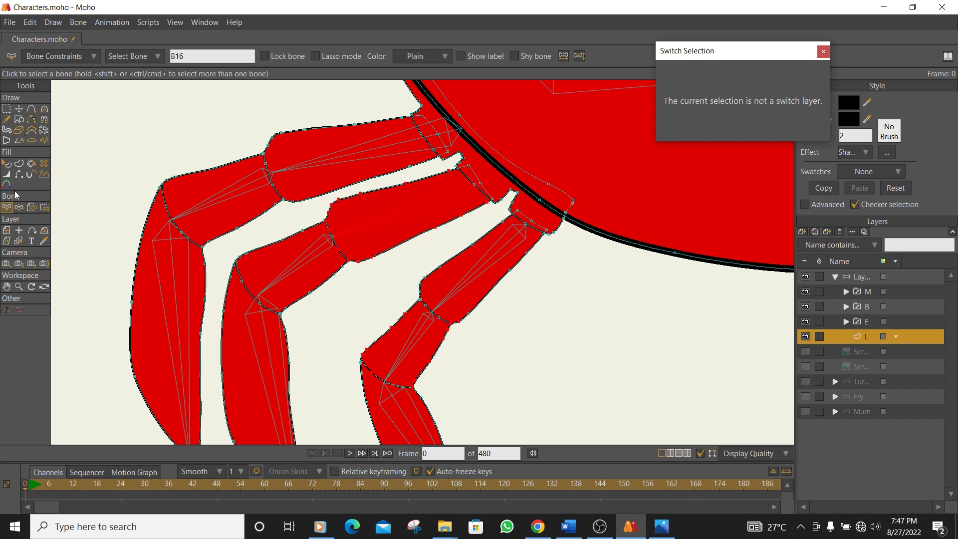
click(6, 108)
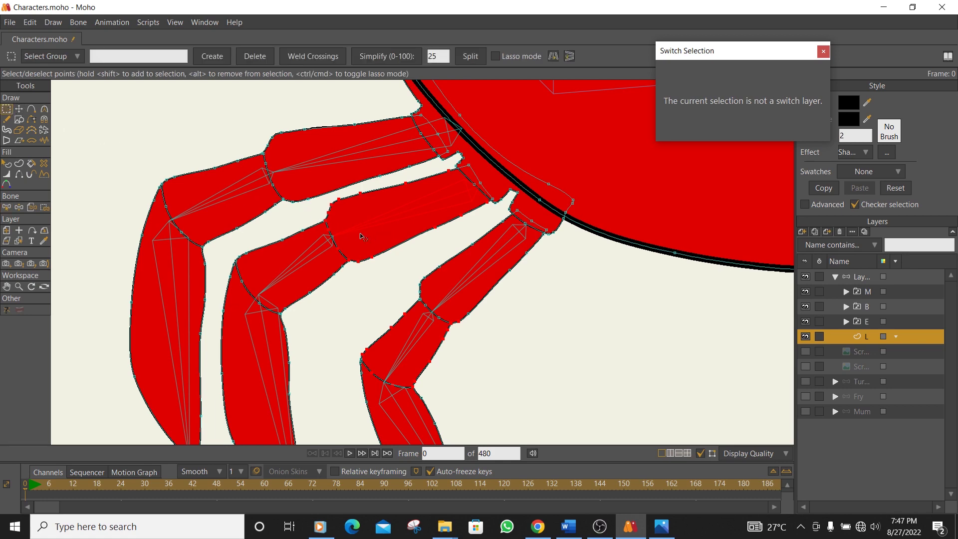
scroll(441, 201, up, 4)
scroll(441, 202, down, 4)
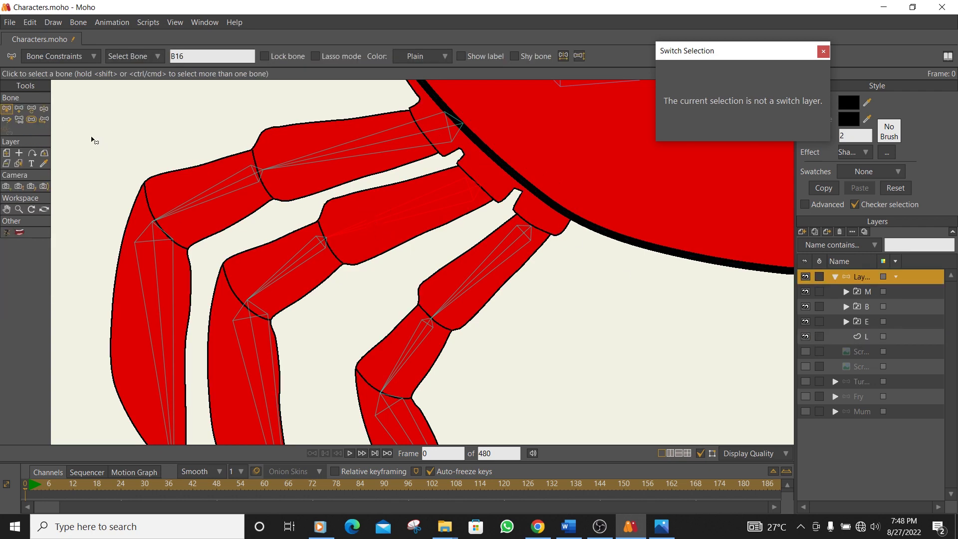
Test the innermost leg's movement by bending it with the Manipulate Bones tool on the bone layer.
click(44, 109)
drag(448, 241, 432, 255)
scroll(393, 235, down, 4)
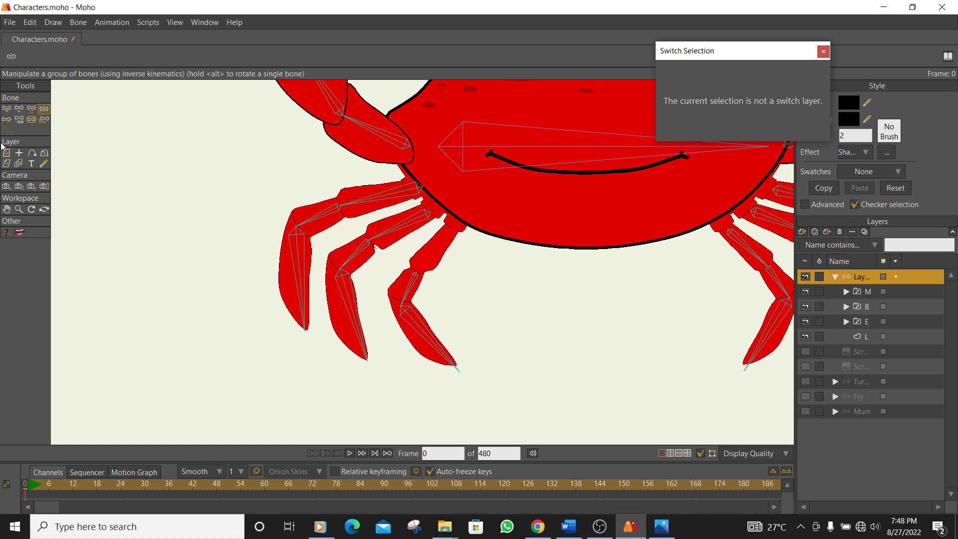
Select the innermost leg's middle-segment bone on the bone layer and activate point selection on layer L.
click(6, 109)
scroll(394, 252, up, 2)
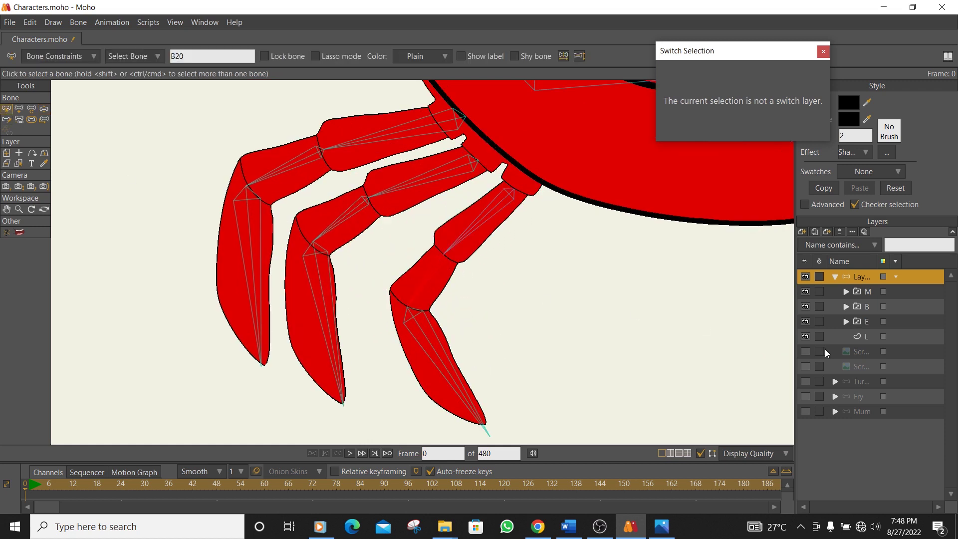
click(862, 336)
key(Return)
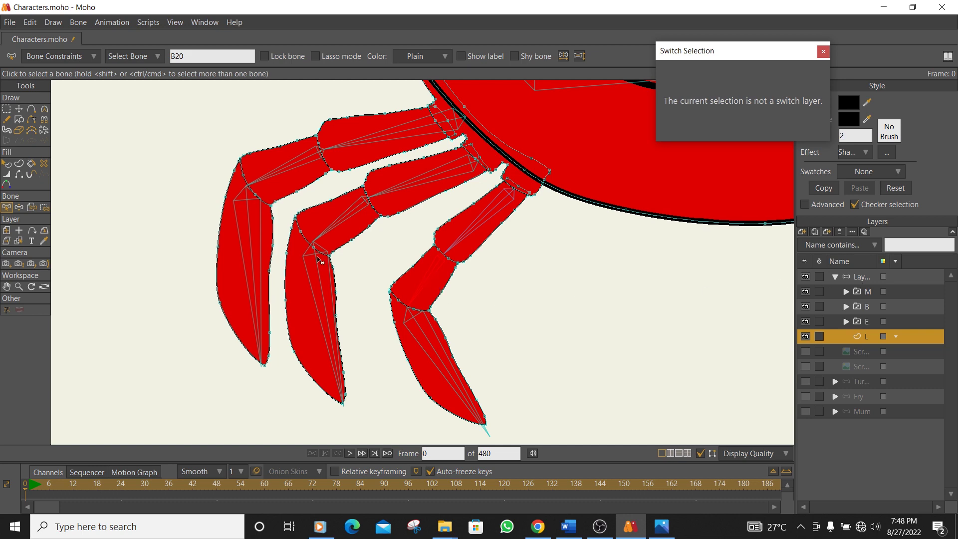
click(6, 109)
scroll(425, 270, up, 4)
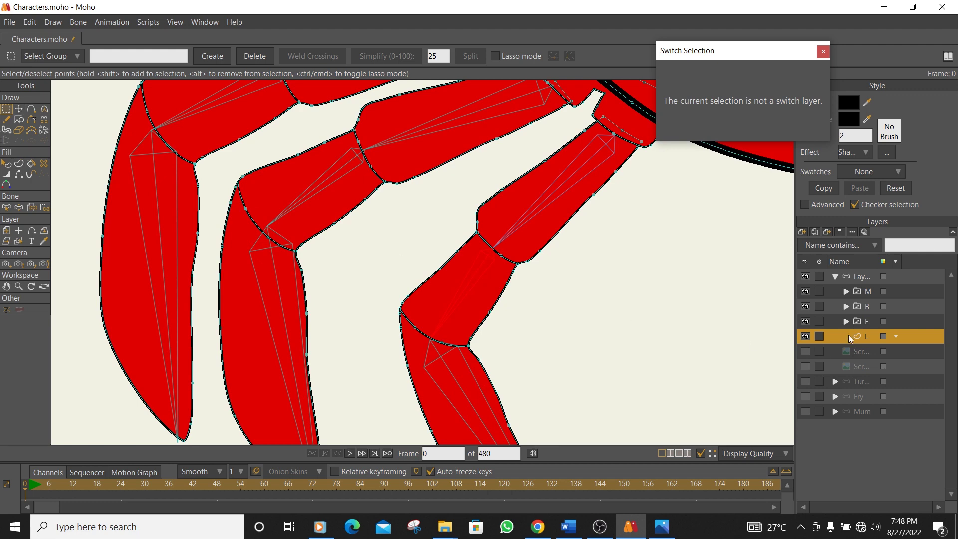
click(851, 277)
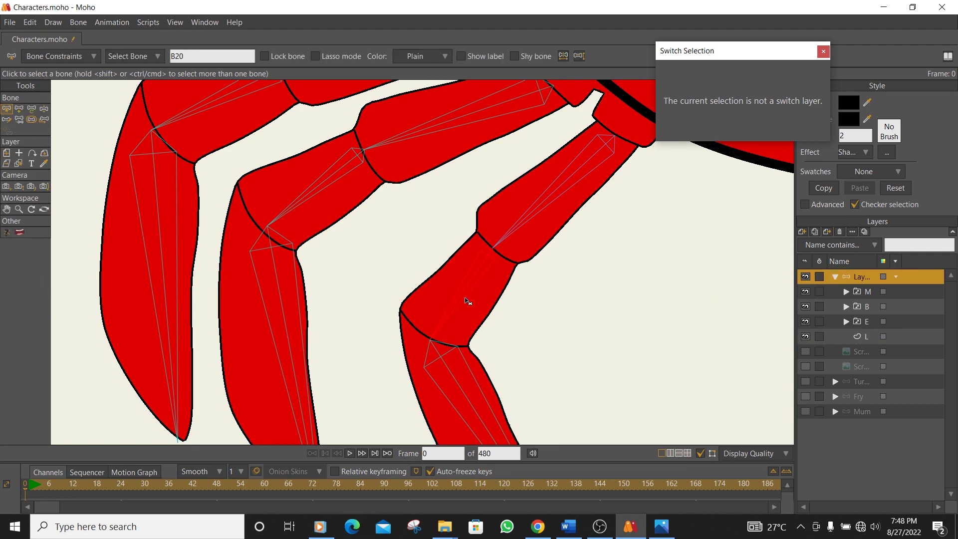
click(869, 337)
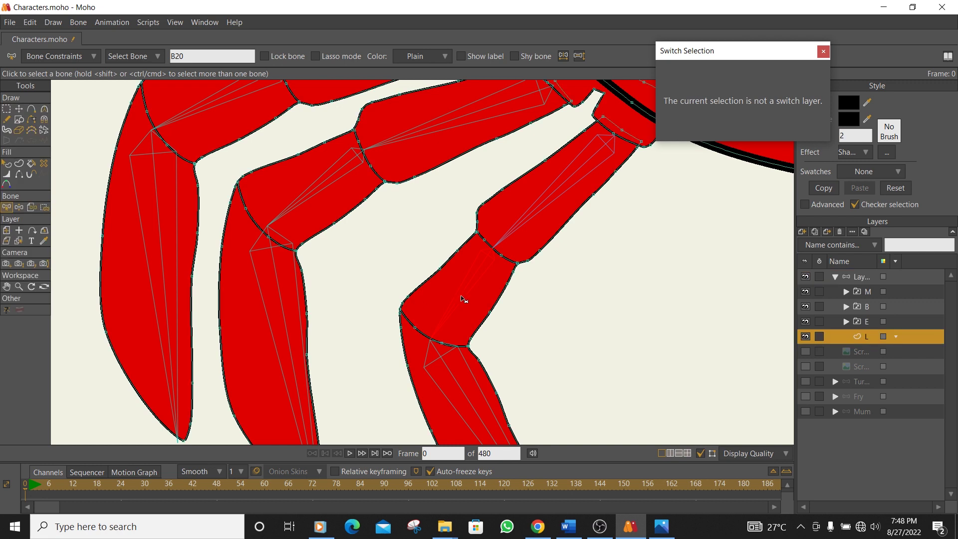
click(6, 109)
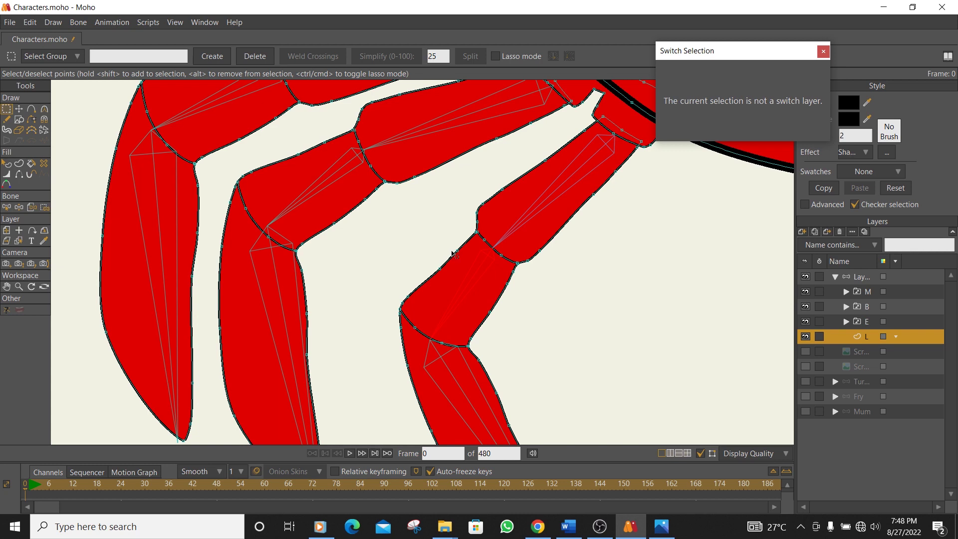
Select the outline and joint points around the innermost leg's middle segment and bind them to its selected bone.
drag(452, 237, 463, 270)
drag(420, 262, 462, 291)
drag(397, 290, 423, 309)
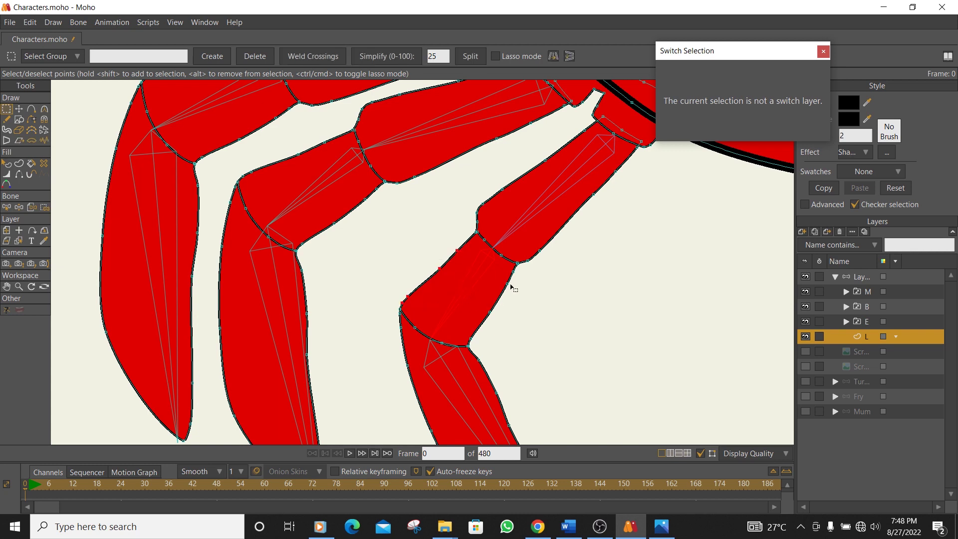
drag(521, 275, 452, 340)
scroll(493, 258, up, 5)
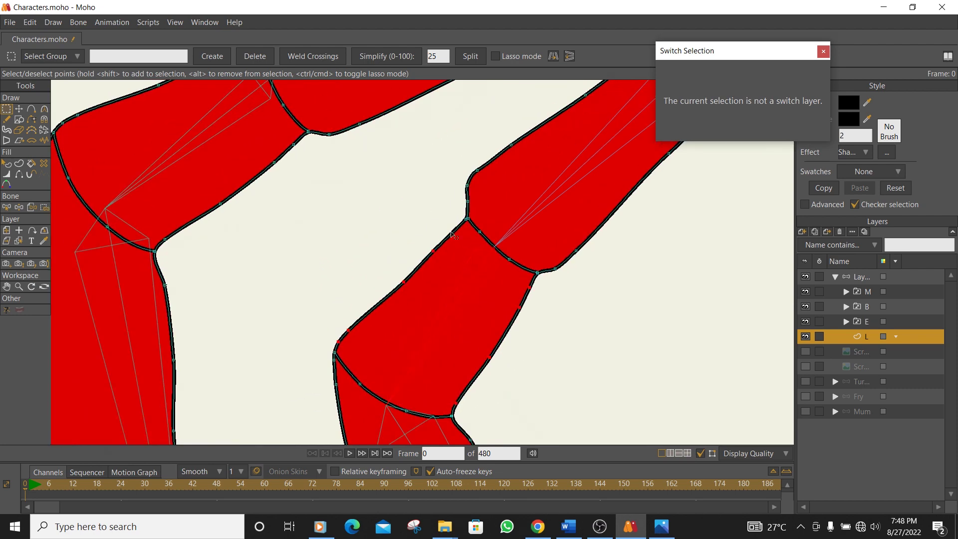
drag(455, 201, 479, 221)
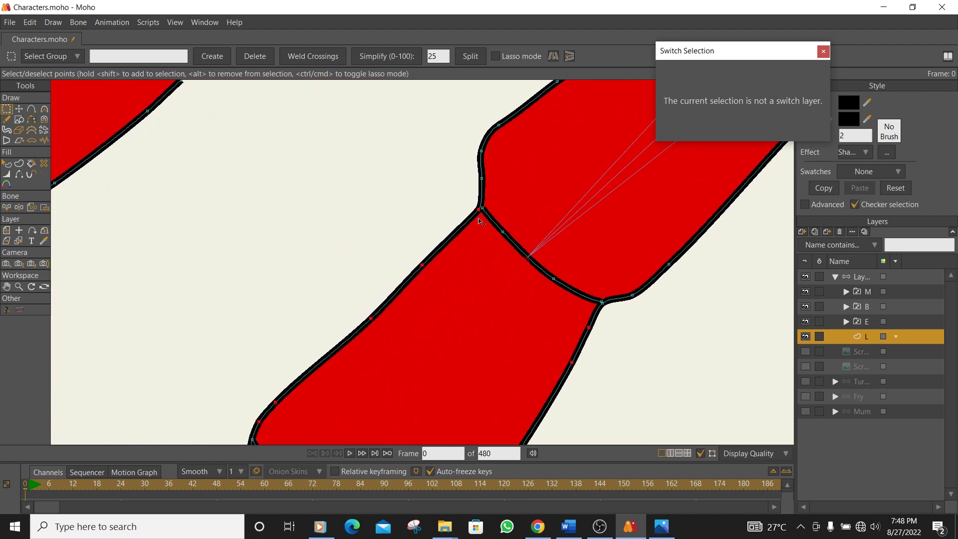
scroll(598, 323, down, 1)
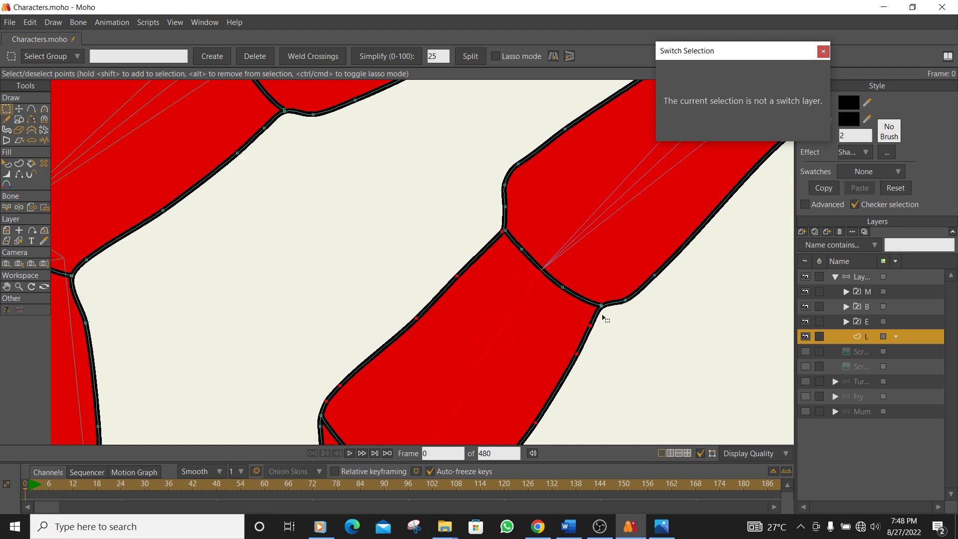
drag(609, 304, 591, 318)
scroll(599, 318, down, 3)
drag(622, 318, 573, 223)
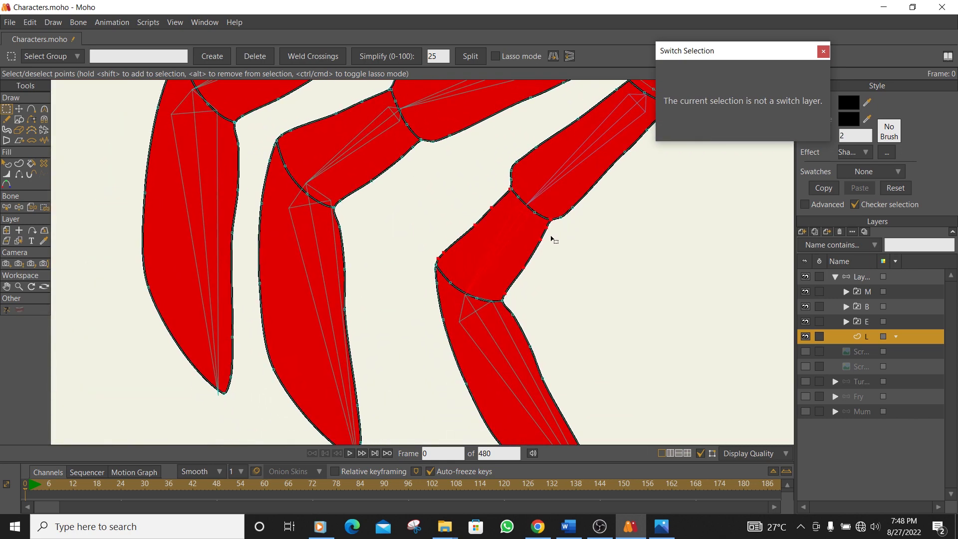
scroll(504, 299, up, 2)
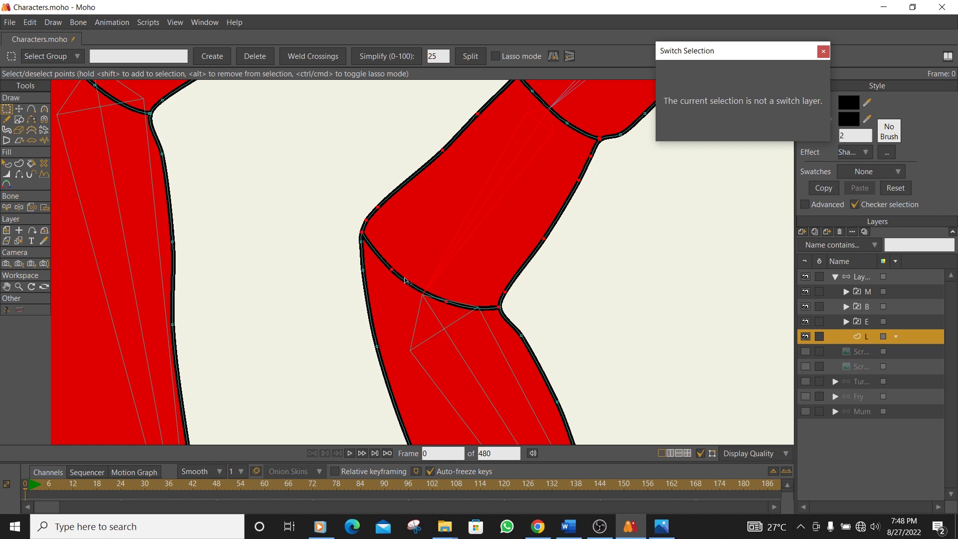
scroll(469, 278, down, 1)
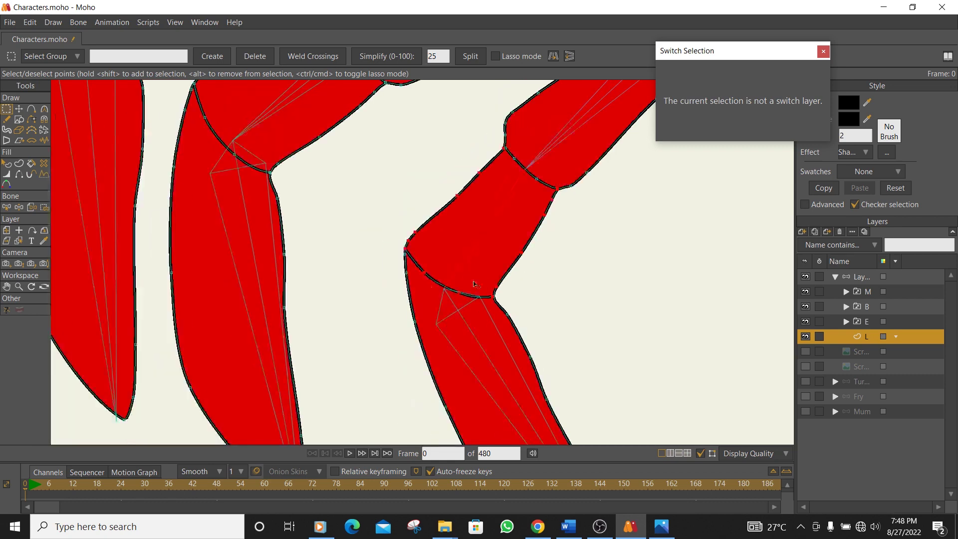
click(44, 207)
click(183, 59)
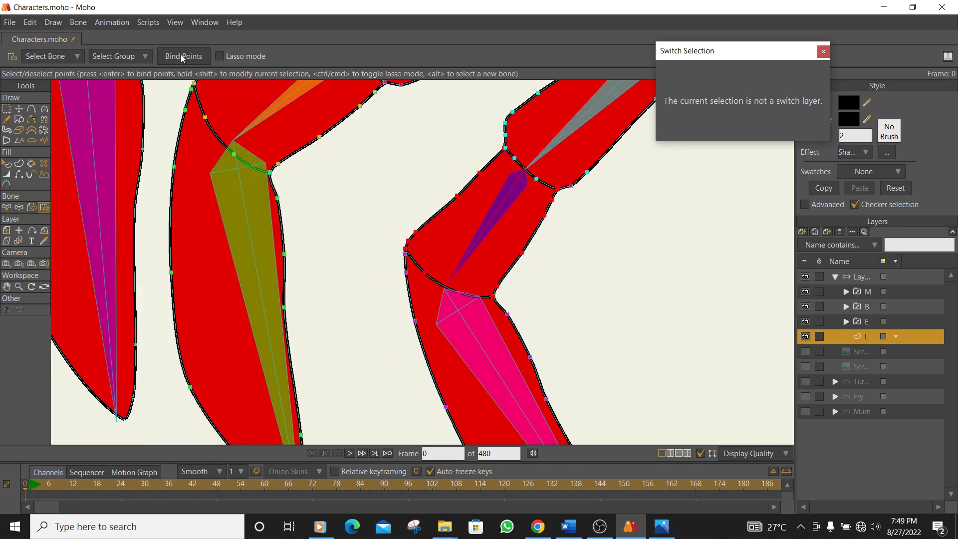
click(179, 59)
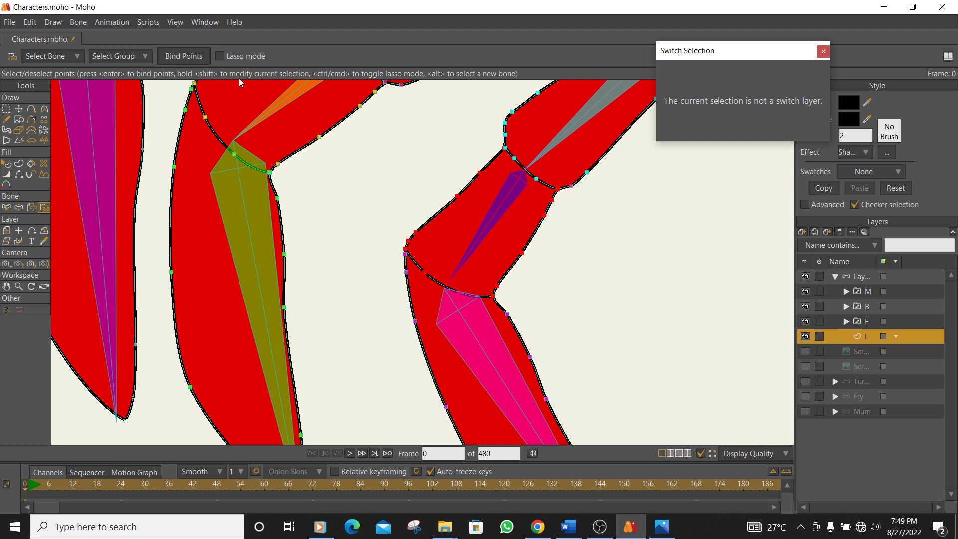
Test how the innermost leg bends at its upper segment using Manipulate Bones on the bone layer.
click(861, 277)
click(43, 108)
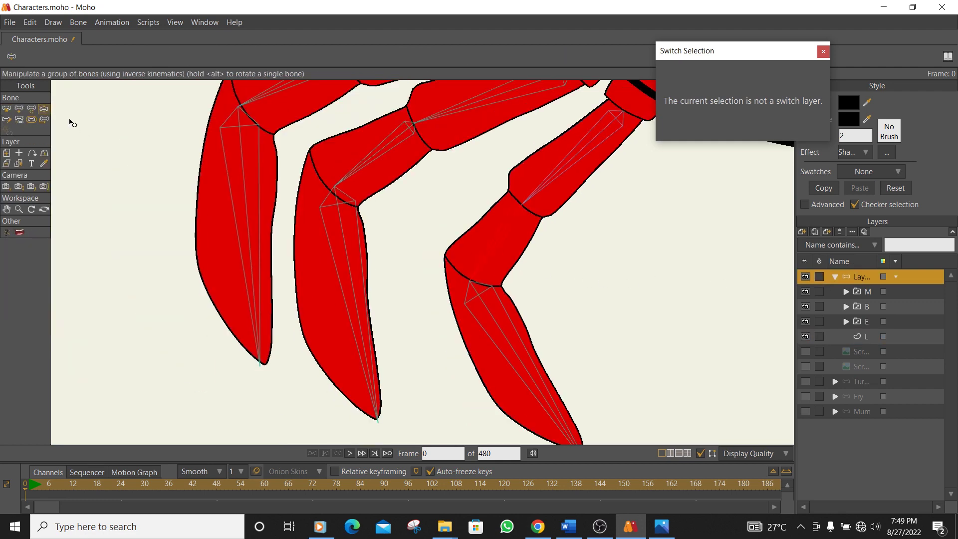
mouse_move(554, 190)
mouse_down()
mouse_move(562, 214)
mouse_move(554, 196)
mouse_move(565, 199)
mouse_move(538, 190)
mouse_move(548, 197)
mouse_up()
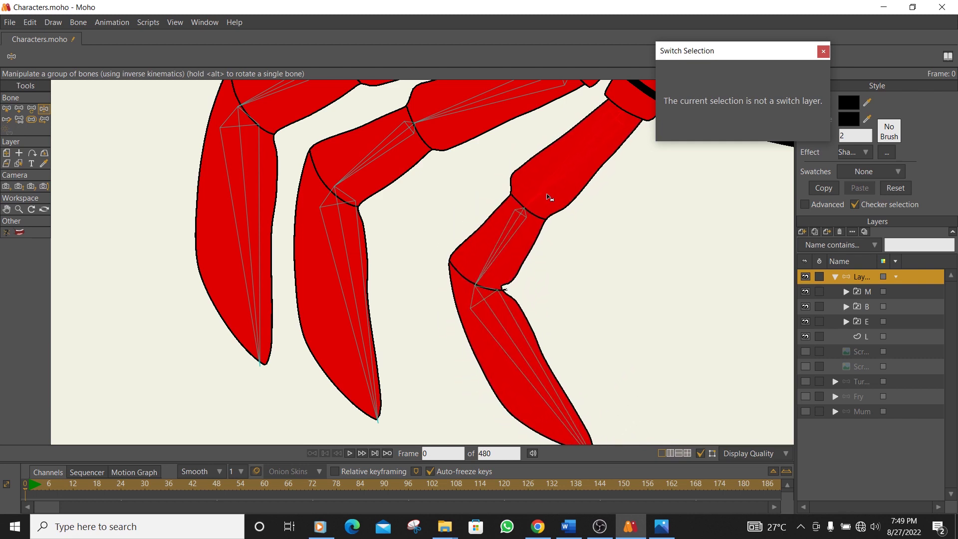
Select the innermost leg's upper bone, then bind the points around that segment on layer L, including its lower joint, to it.
click(6, 109)
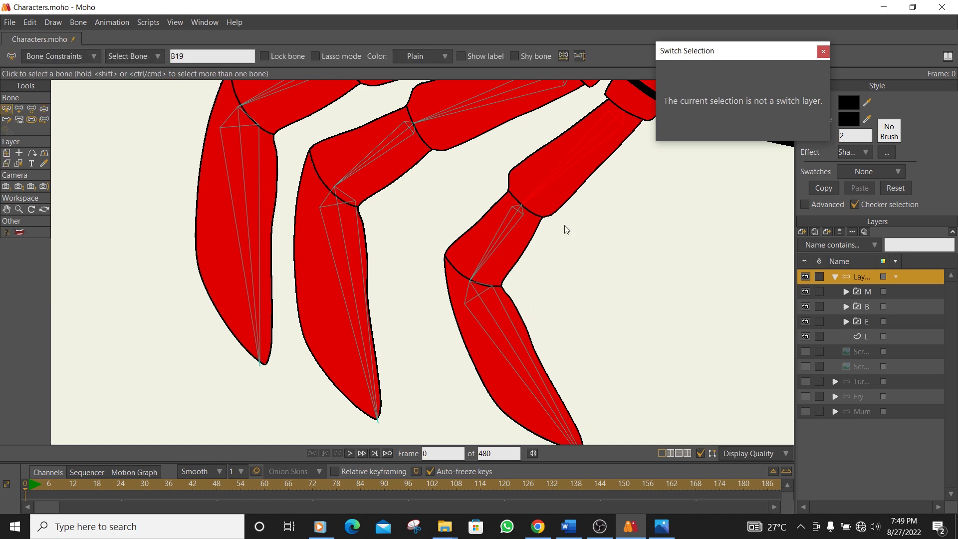
alt+right_click(538, 201)
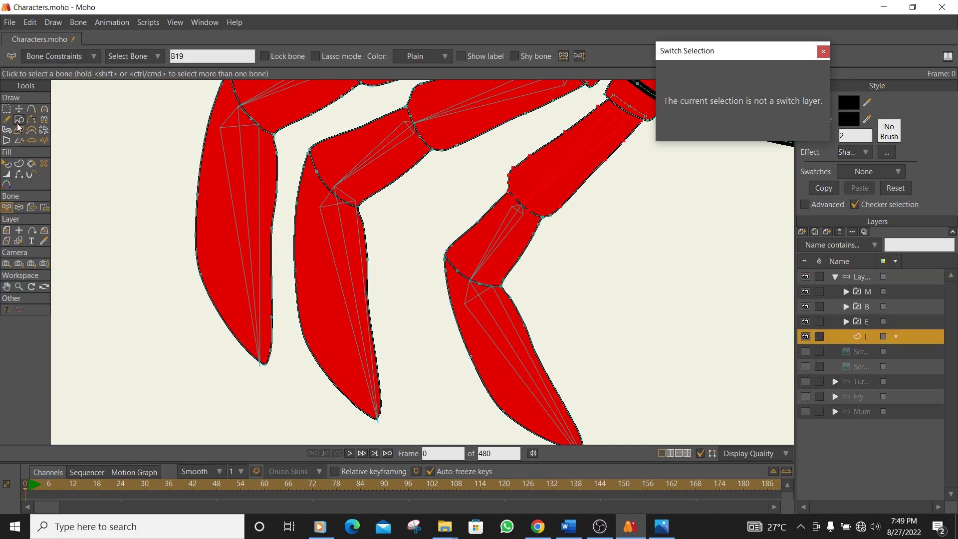
key(g)
scroll(625, 219, up, 2)
drag(522, 209, 500, 226)
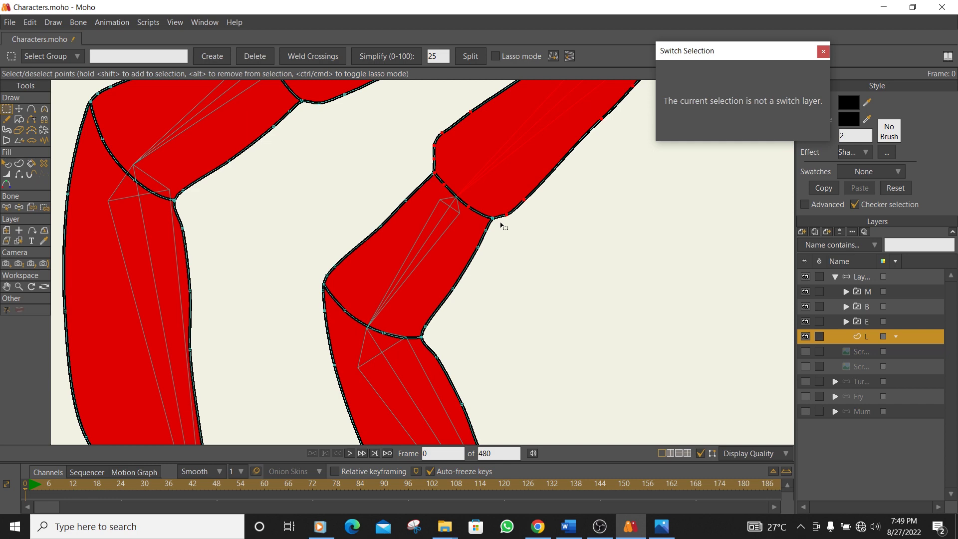
scroll(447, 197, up, 2)
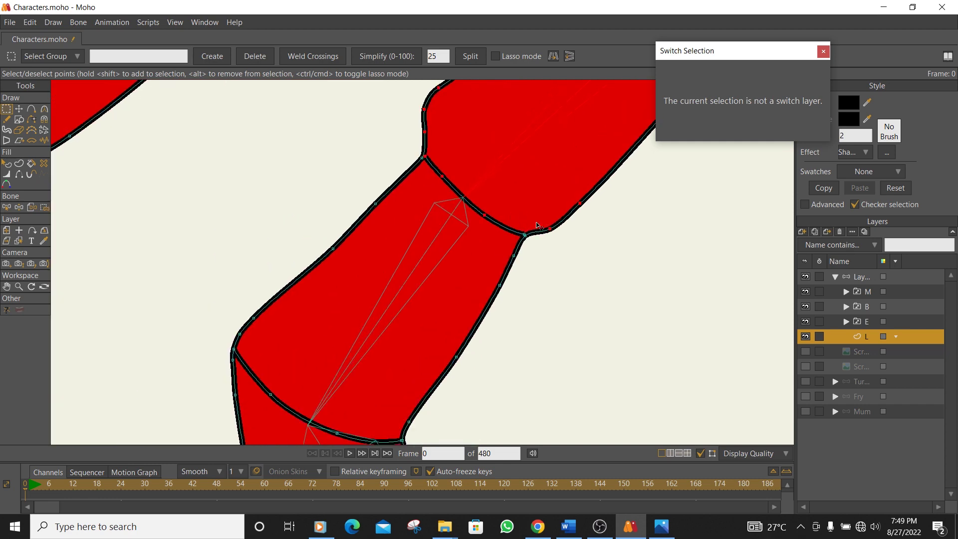
scroll(528, 257, down, 2)
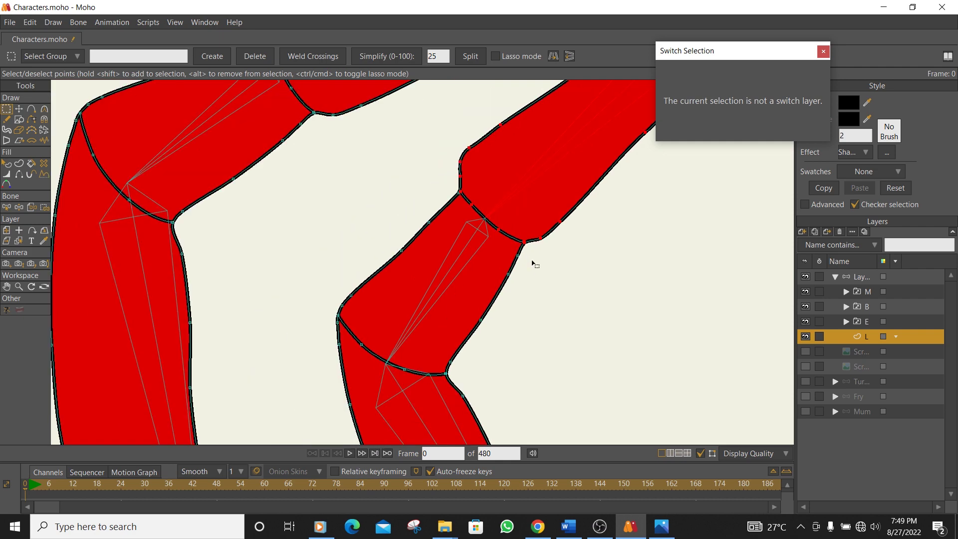
scroll(533, 263, down, 2)
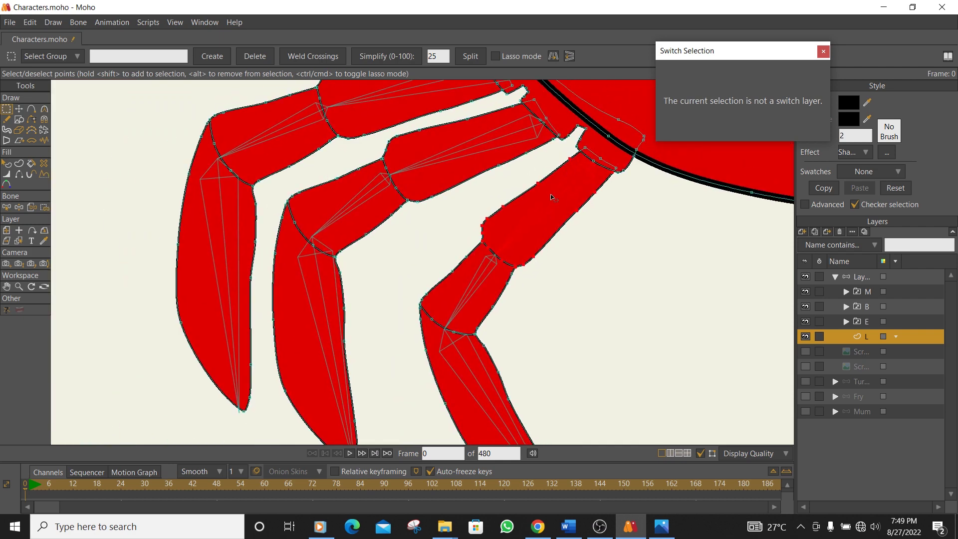
click(44, 207)
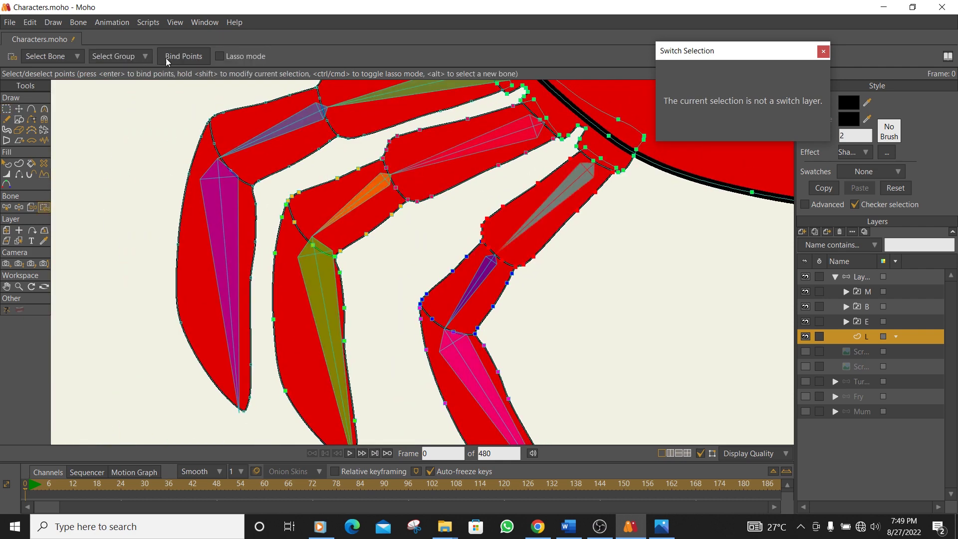
Select the innermost leg's lower-segment bone B21 on the bone layer and activate layer L.
drag(719, 351, 666, 261)
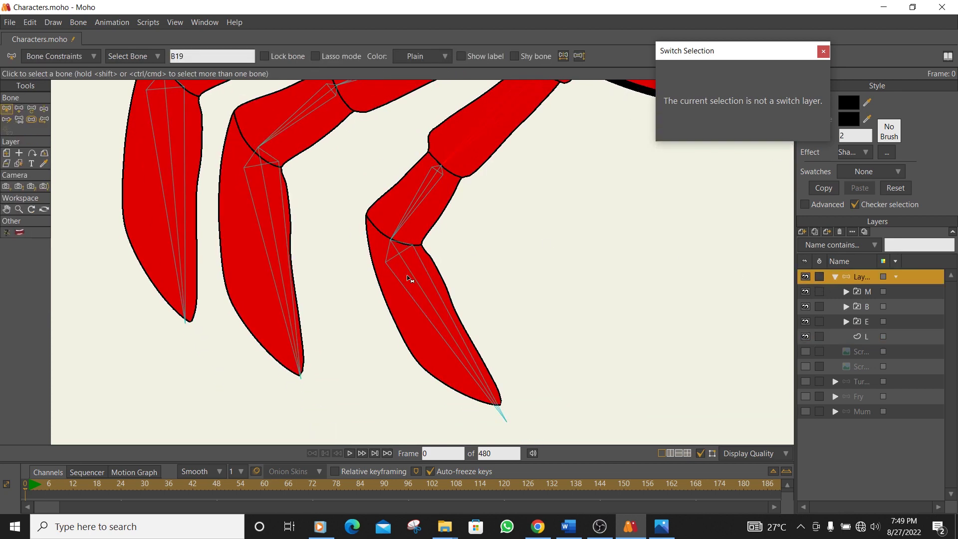
click(417, 277)
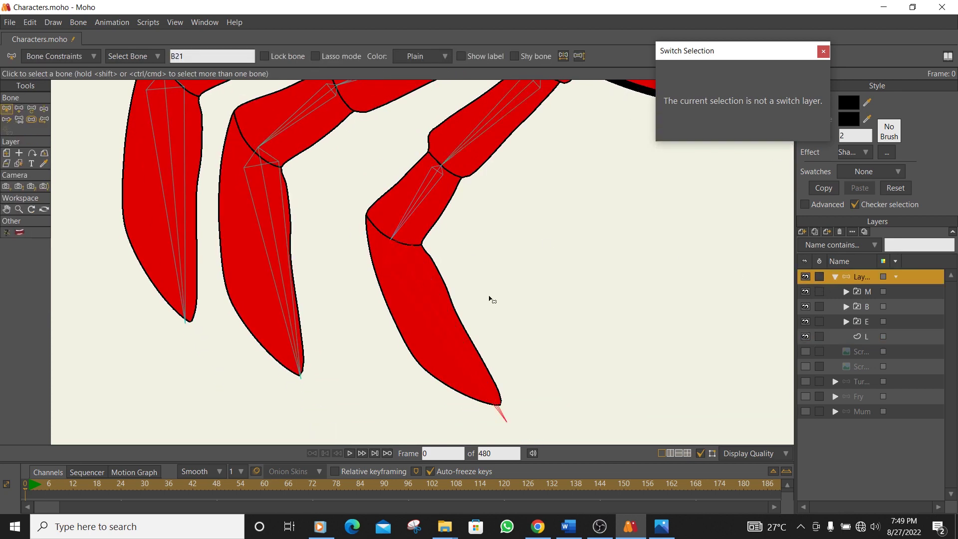
click(864, 335)
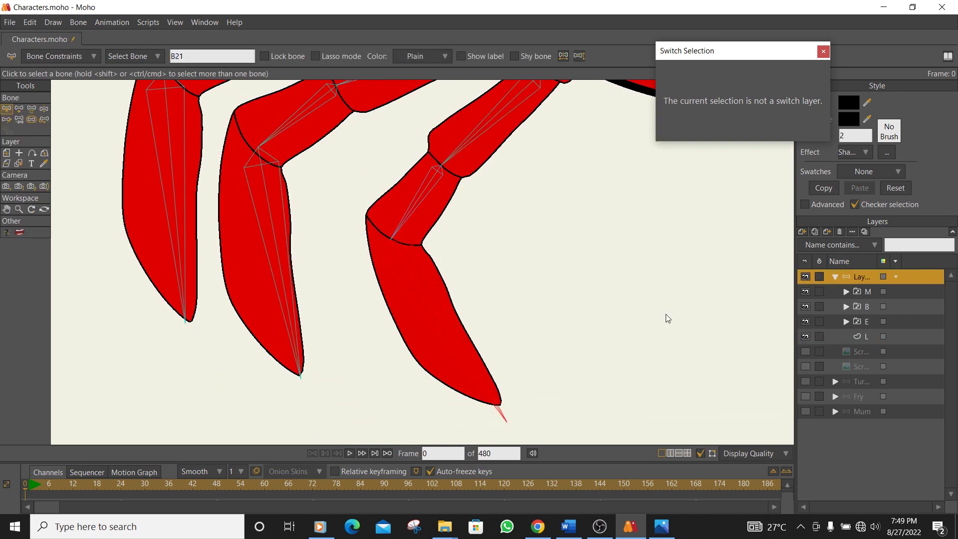
Select the outline and joint points around the innermost leg's lower segment and bind them to its selected bone.
click(428, 293)
click(425, 292)
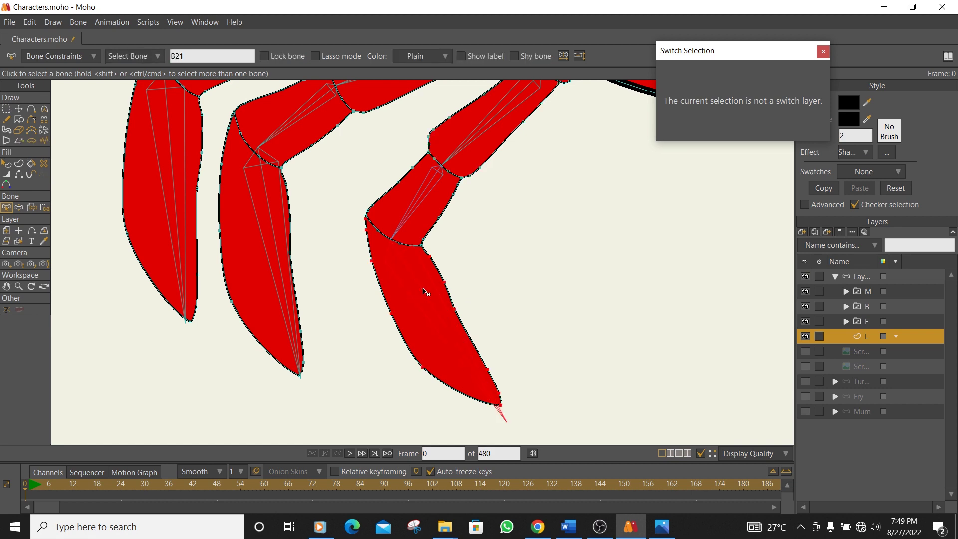
scroll(413, 245, up, 3)
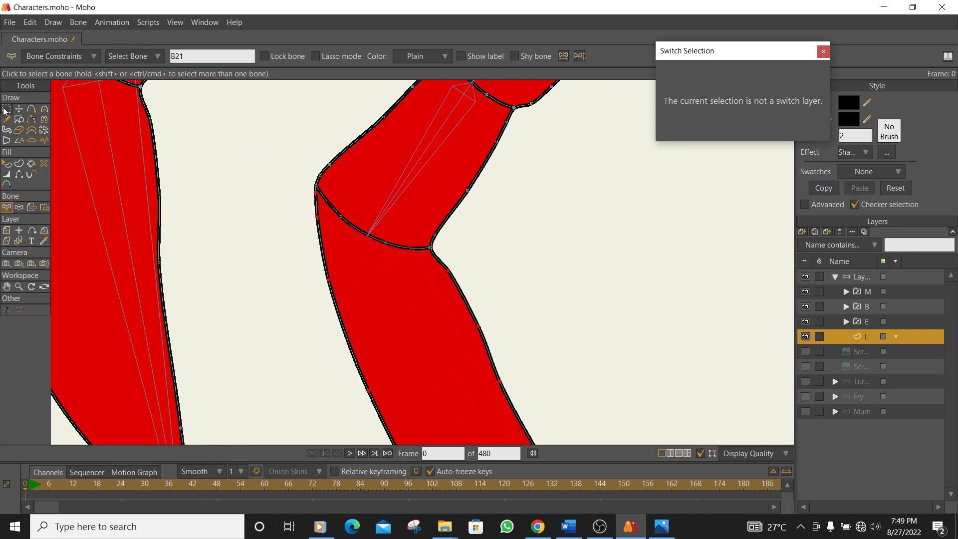
key(g)
scroll(436, 251, up, 2)
scroll(449, 255, up, 1)
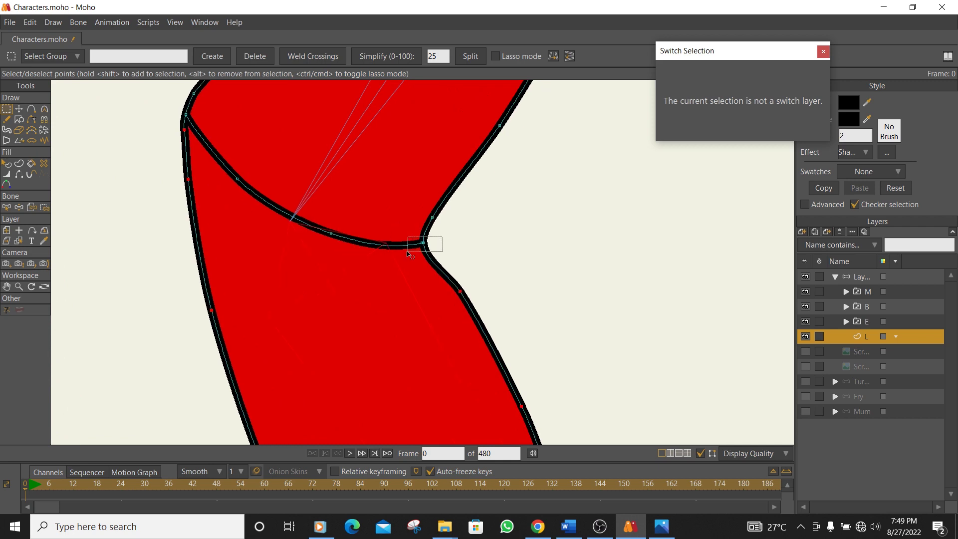
scroll(454, 240, down, 3)
scroll(464, 241, down, 1)
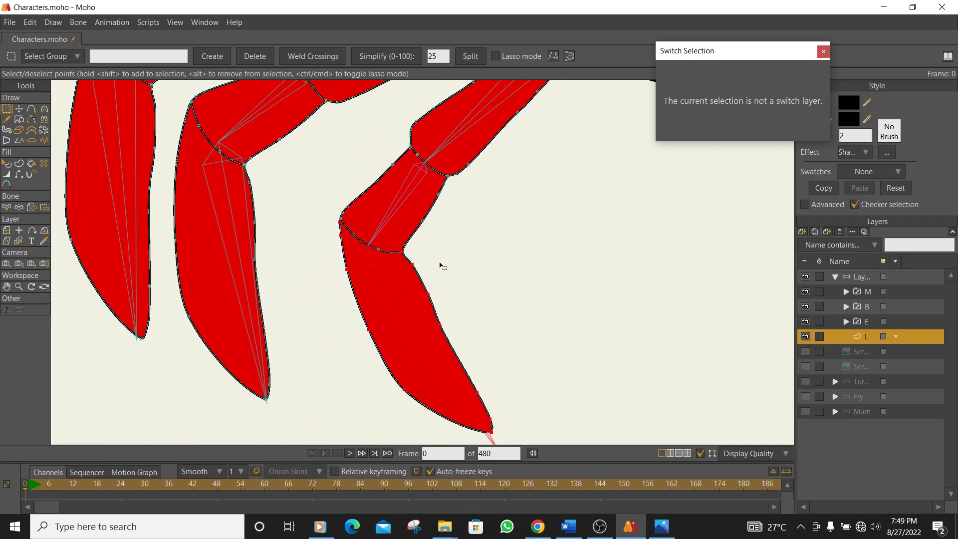
click(43, 207)
click(185, 56)
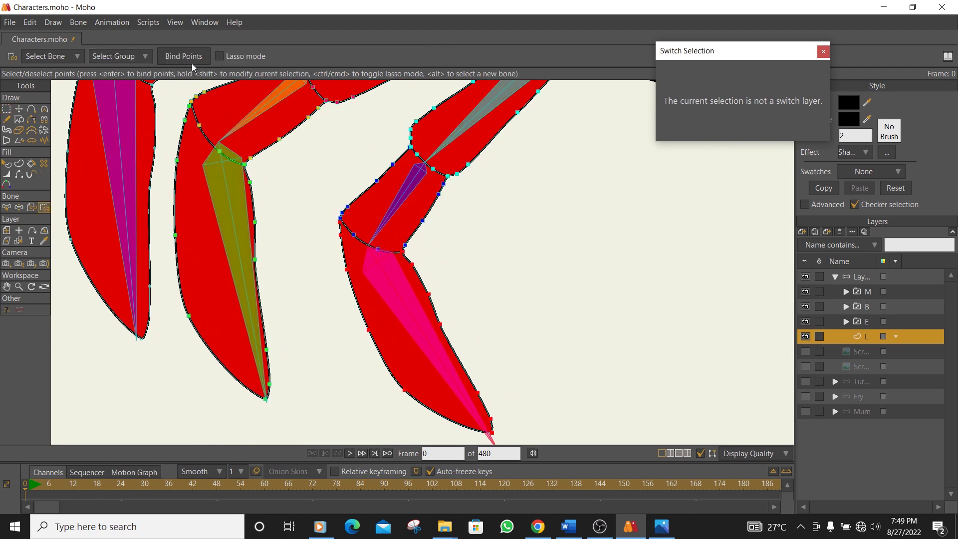
Test how the innermost leg's segments follow their bones using Manipulate Bones on the bone layer.
click(854, 278)
scroll(549, 250, down, 2)
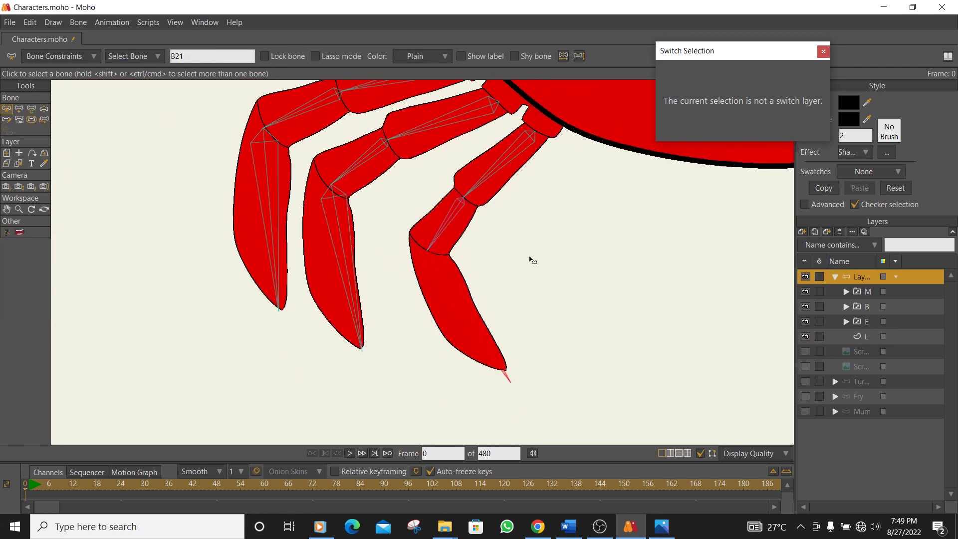
click(44, 108)
drag(466, 207, 469, 347)
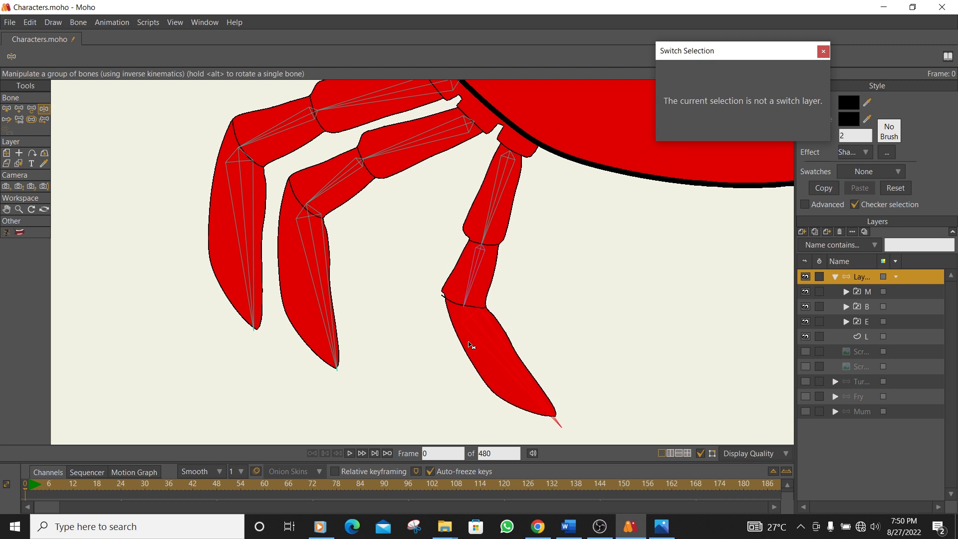
click(6, 110)
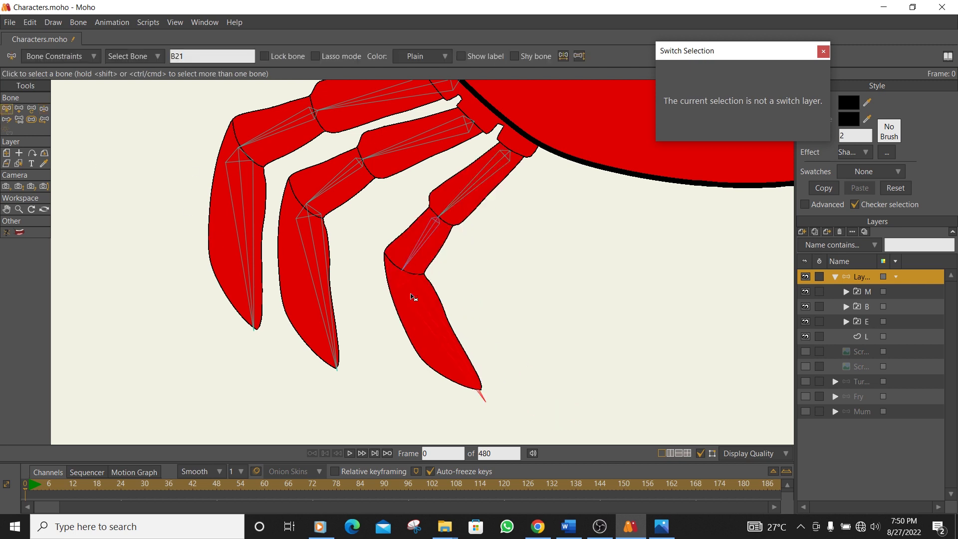
key(z)
mouse_move(412, 316)
mouse_down()
mouse_move(446, 294)
mouse_move(428, 311)
mouse_up()
Add the outer corner point of the innermost leg's lower joint to the lower segment's points on layer L and bind it to bone B21.
click(6, 109)
click(867, 337)
scroll(416, 293, up, 2)
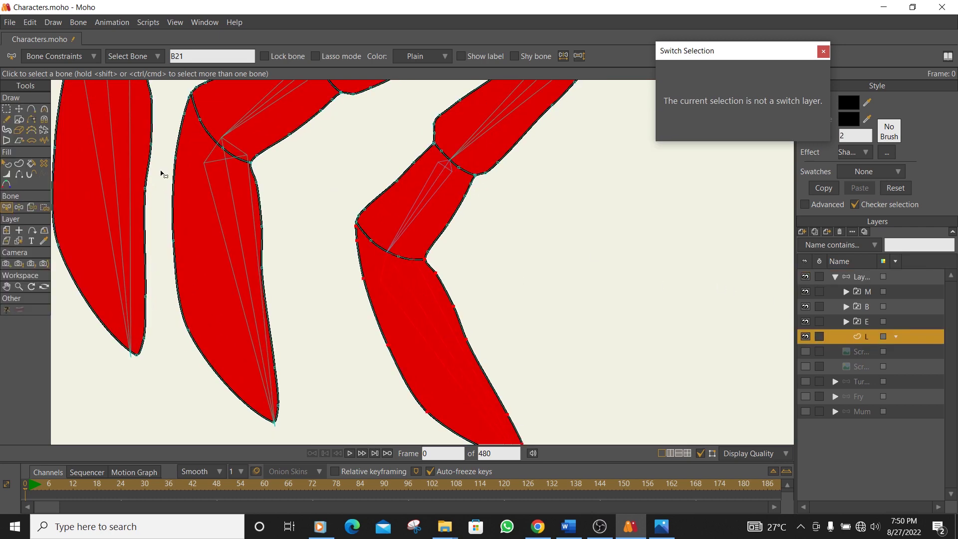
key(g)
scroll(343, 226, up, 3)
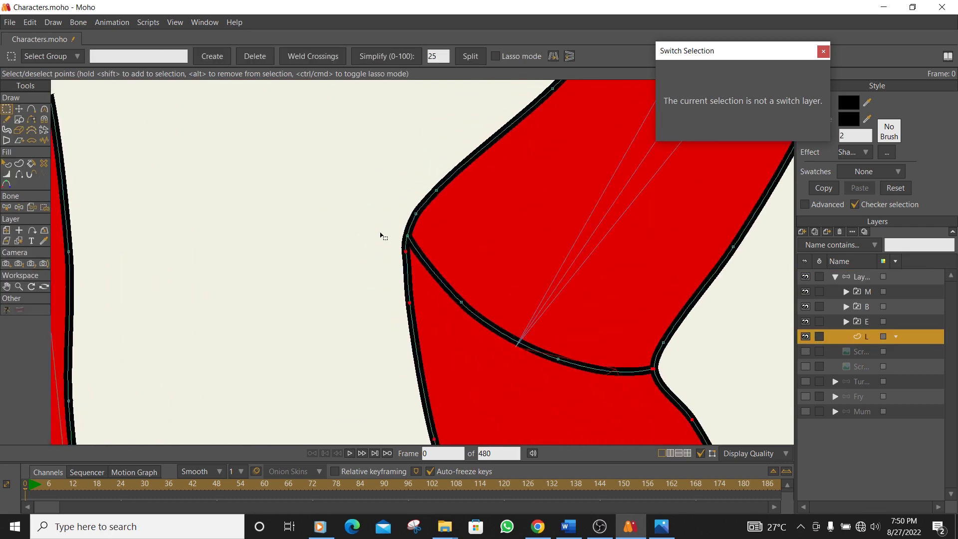
scroll(384, 237, up, 2)
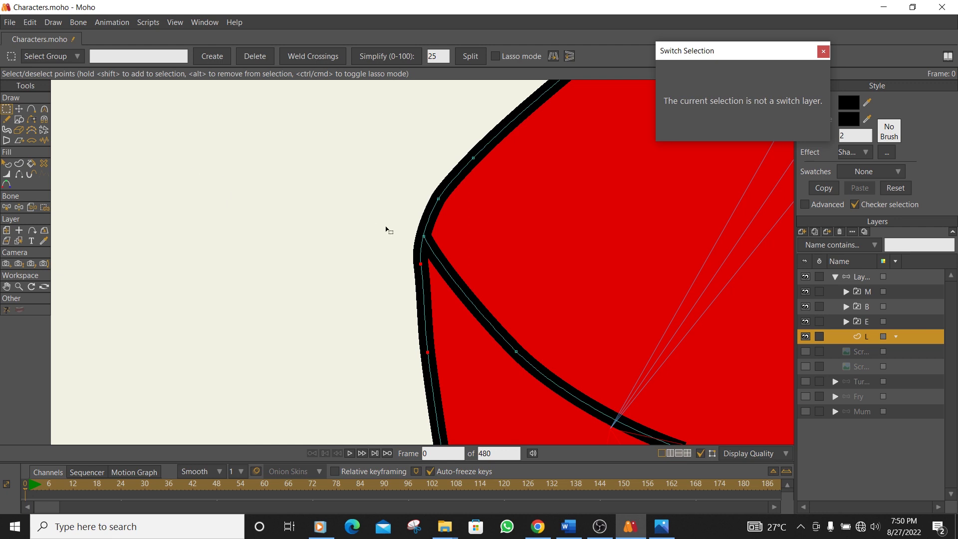
scroll(537, 267, down, 4)
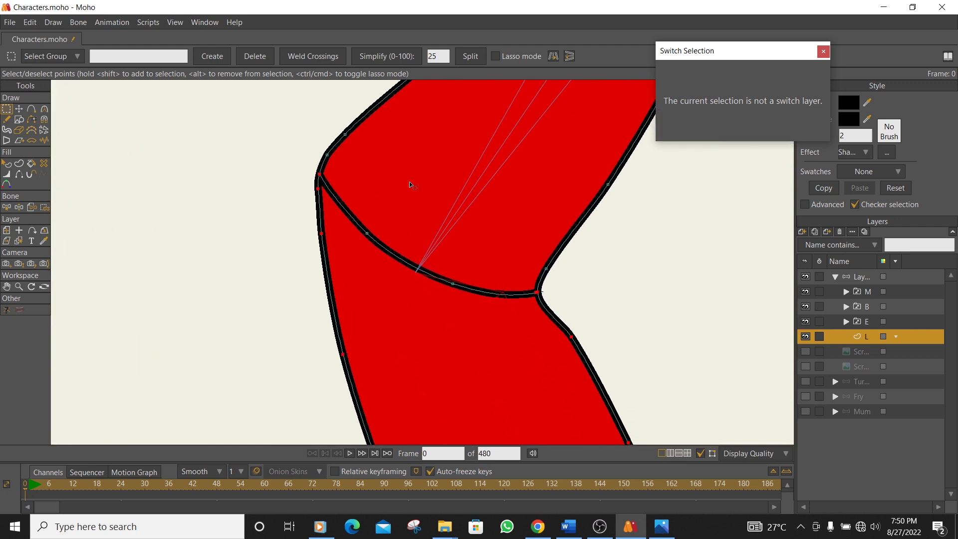
click(45, 207)
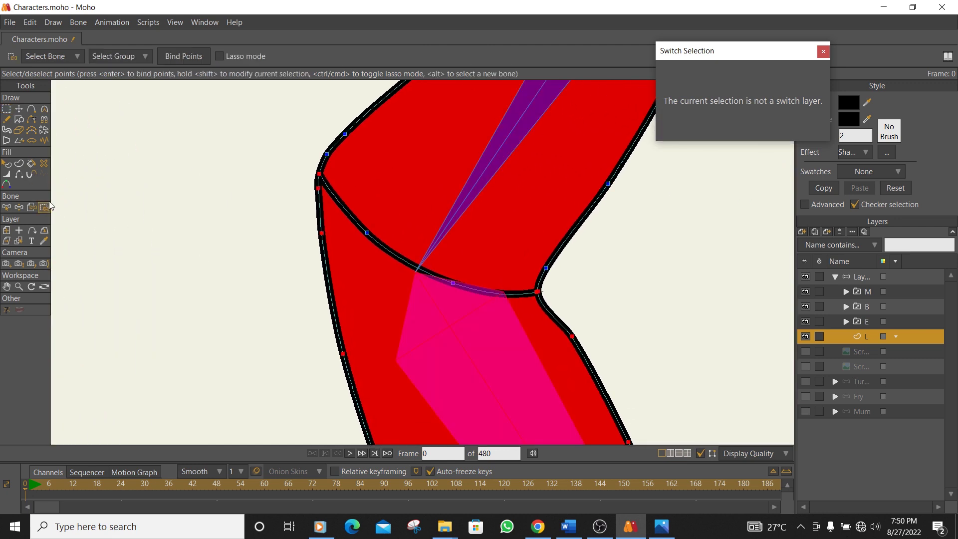
Test the innermost leg's bending again with Manipulate Bones after rebinding its lower joint.
click(848, 277)
scroll(608, 278, down, 3)
drag(601, 282, 345, 270)
scroll(342, 265, down, 2)
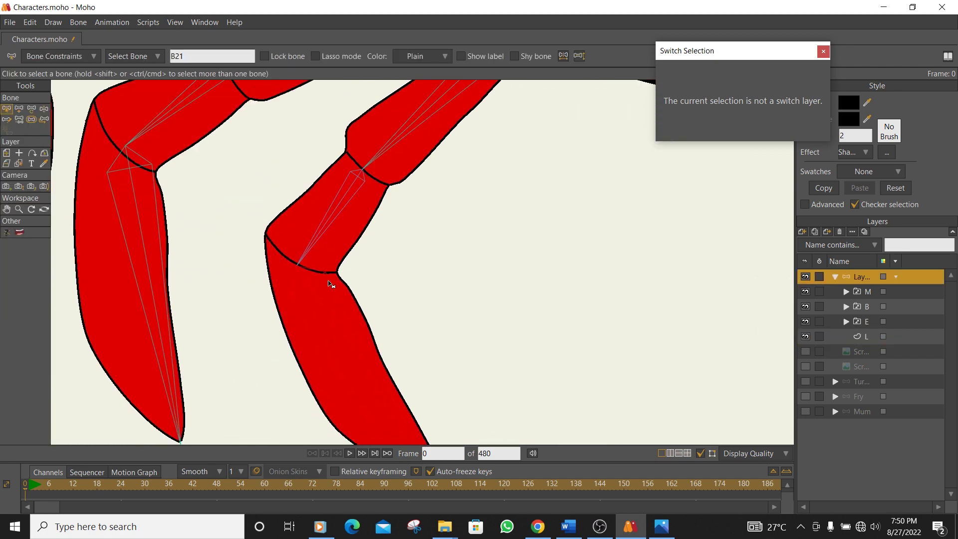
click(44, 109)
scroll(333, 249, down, 4)
drag(337, 298, 356, 307)
scroll(381, 248, down, 2)
drag(333, 176, 299, 270)
scroll(337, 196, up, 3)
Test the upper and lower segments of the second-innermost leg with Manipulate Bones to check its joints.
drag(338, 195, 313, 179)
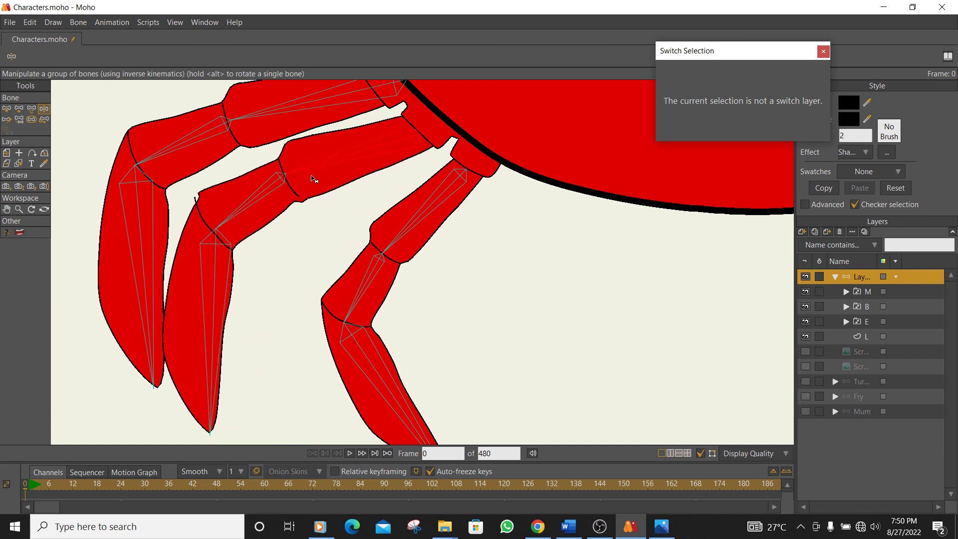
drag(201, 272, 232, 283)
drag(217, 276, 204, 270)
mouse_move(324, 164)
mouse_down()
mouse_move(335, 173)
mouse_move(327, 156)
mouse_up()
drag(218, 206, 218, 269)
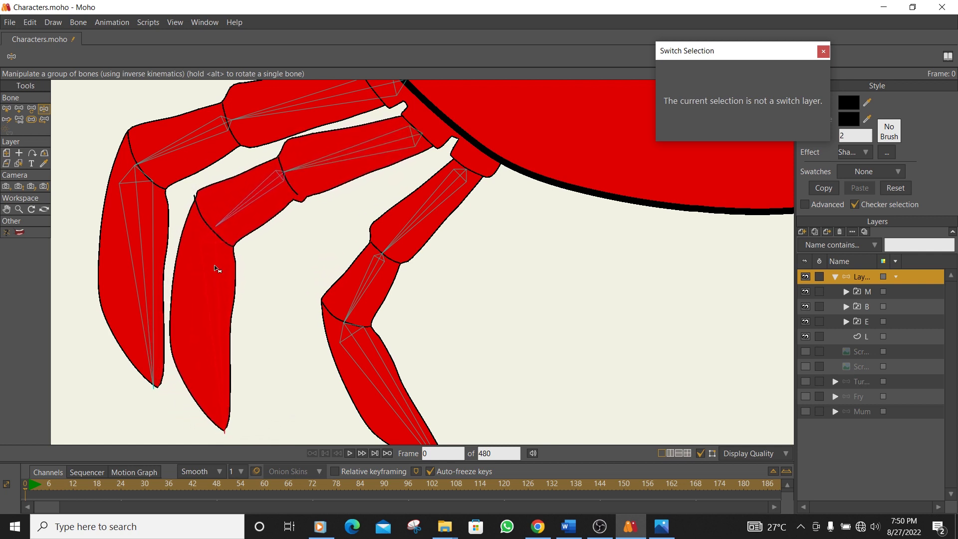
Select the second-innermost leg's upper bone B16 on the bone layer and activate layer L.
click(865, 337)
click(859, 279)
click(5, 110)
click(323, 170)
click(866, 338)
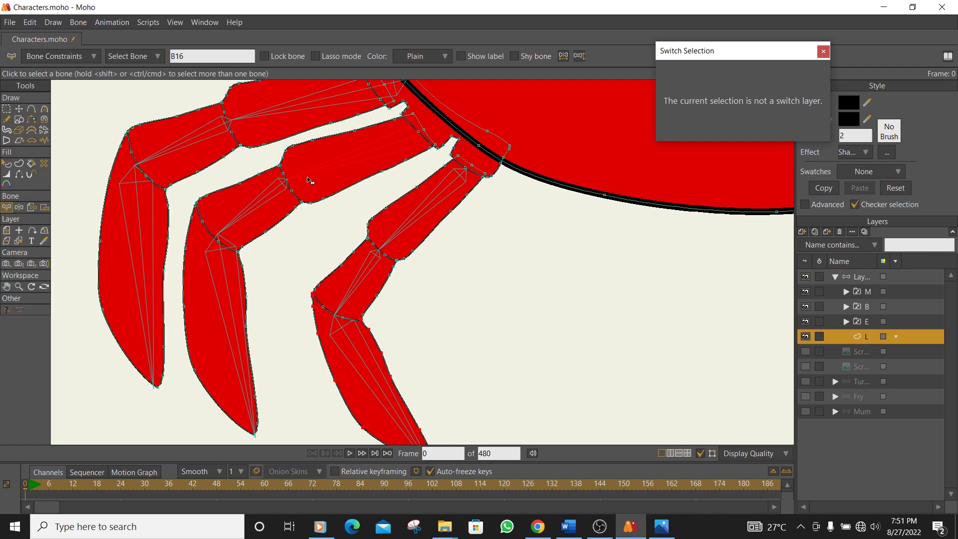
Select the points around the second-innermost leg's upper segment, including the corners of its lower joint.
scroll(304, 183, up, 2)
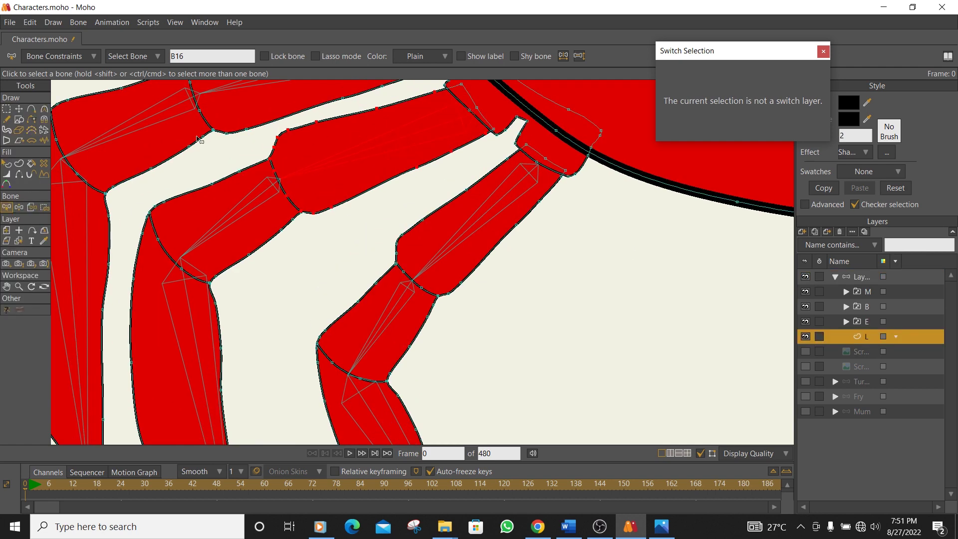
click(7, 109)
scroll(280, 197, up, 2)
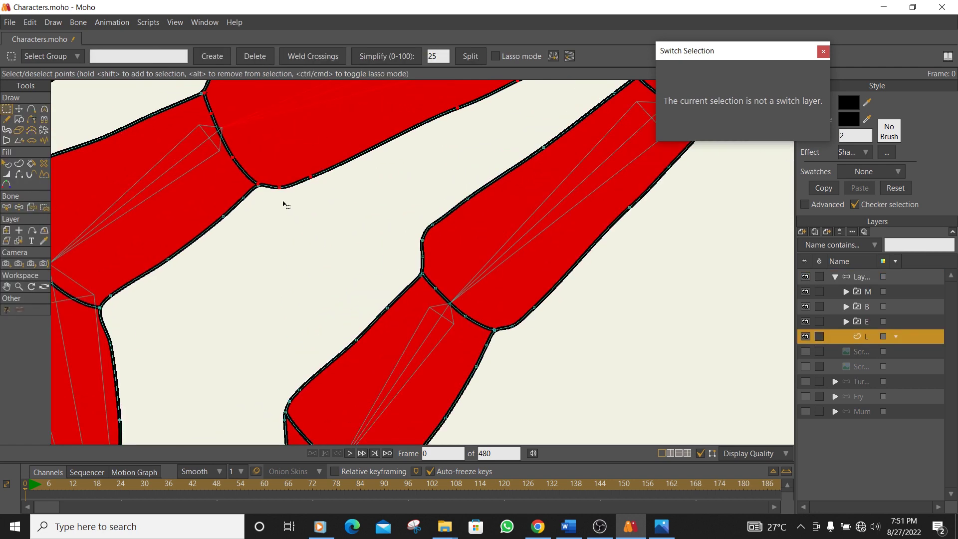
drag(274, 191, 302, 225)
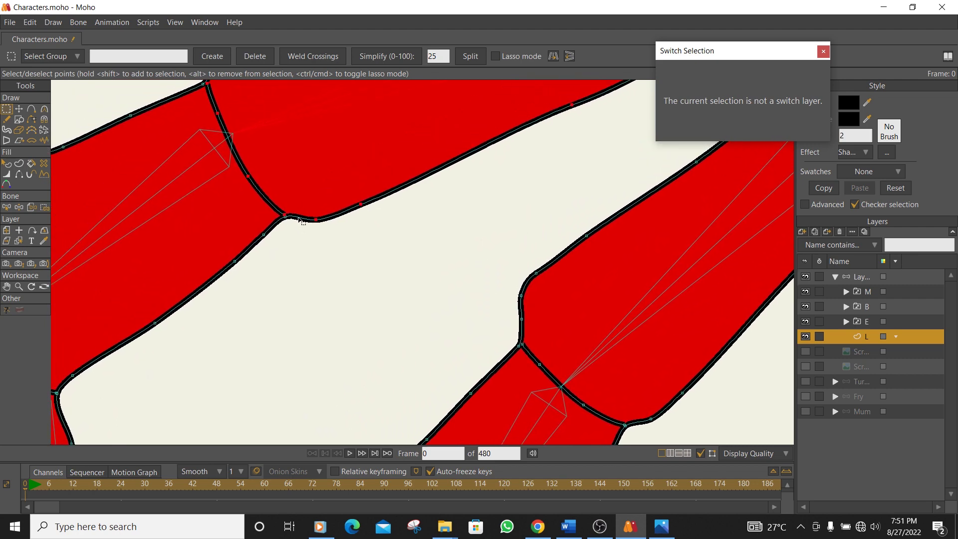
scroll(342, 178, down, 2)
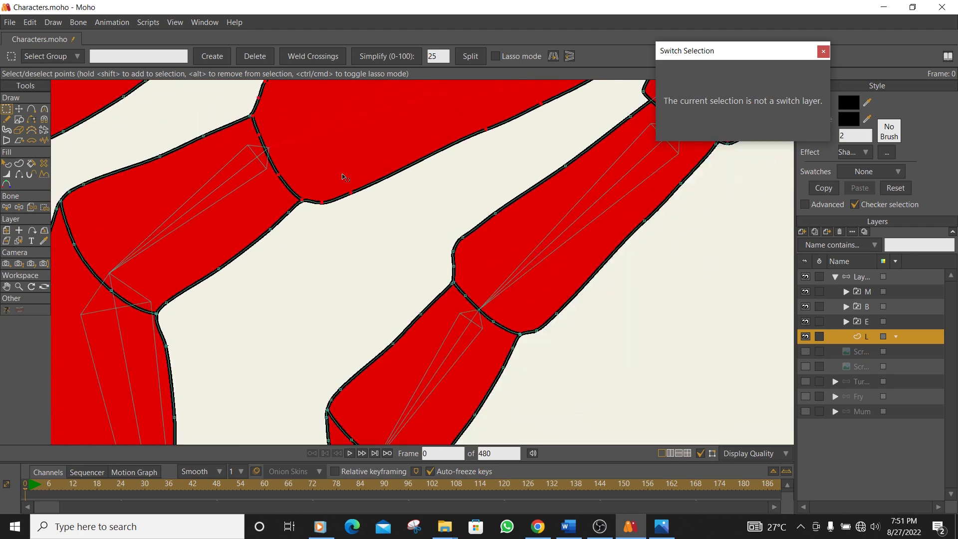
scroll(379, 272, down, 1)
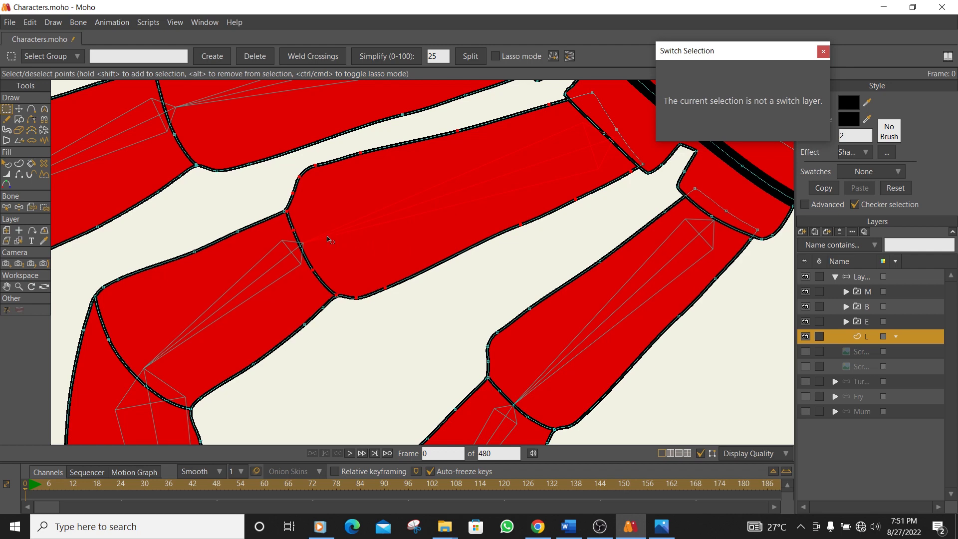
scroll(343, 293, up, 3)
scroll(343, 293, down, 3)
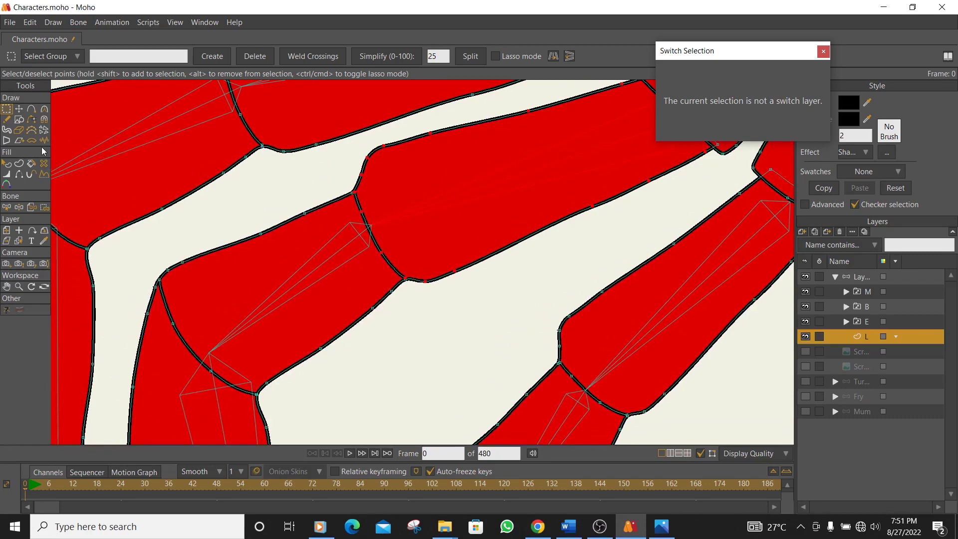
Select the second-innermost leg's middle bone B17, then bind the points around that segment on layer L, including its upper joint corners, to it.
click(857, 275)
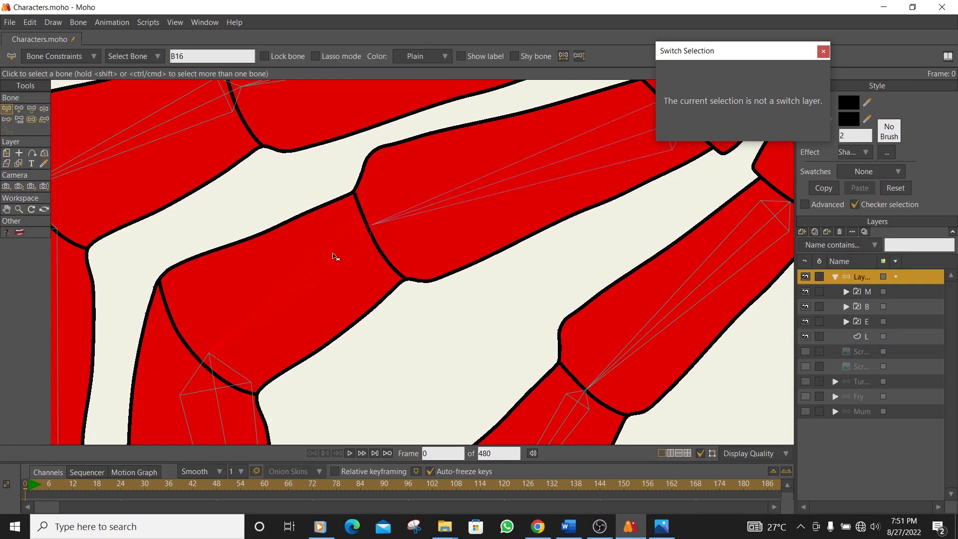
click(860, 336)
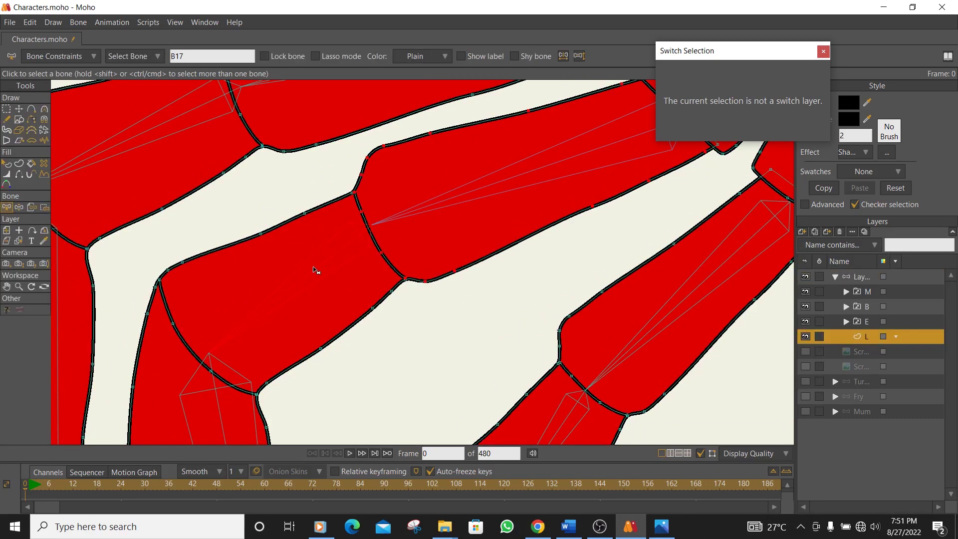
click(6, 109)
scroll(348, 196, up, 3)
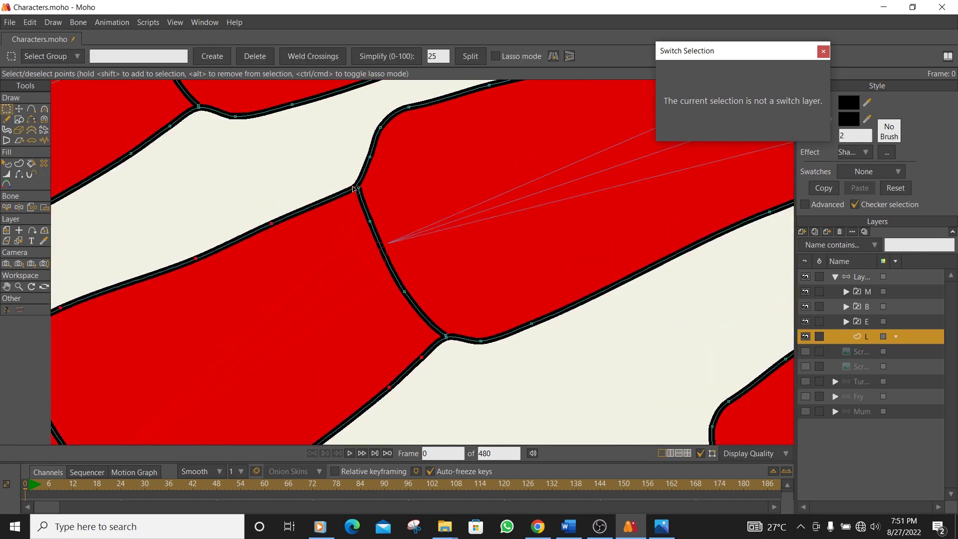
click(355, 186)
drag(437, 346, 452, 340)
drag(452, 340, 456, 330)
scroll(189, 220, down, 5)
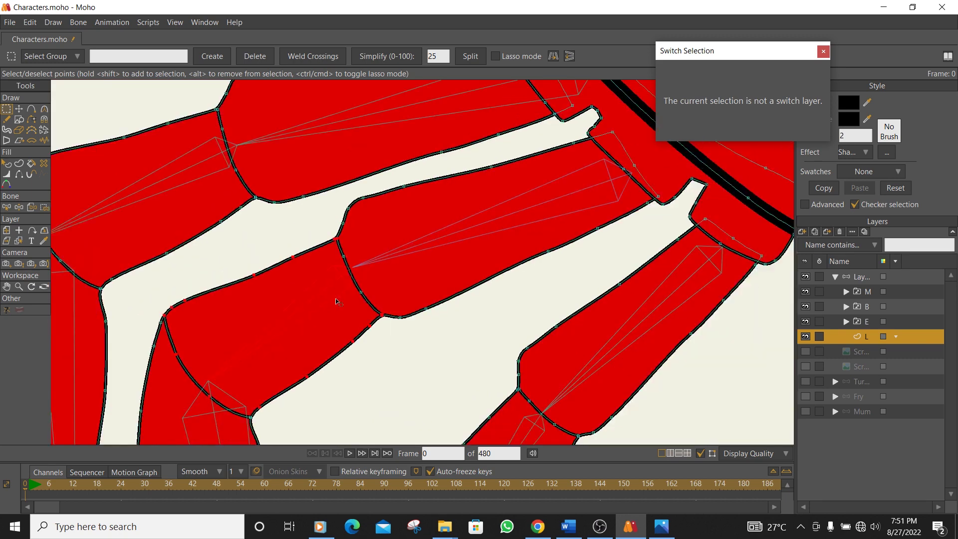
drag(354, 304, 382, 262)
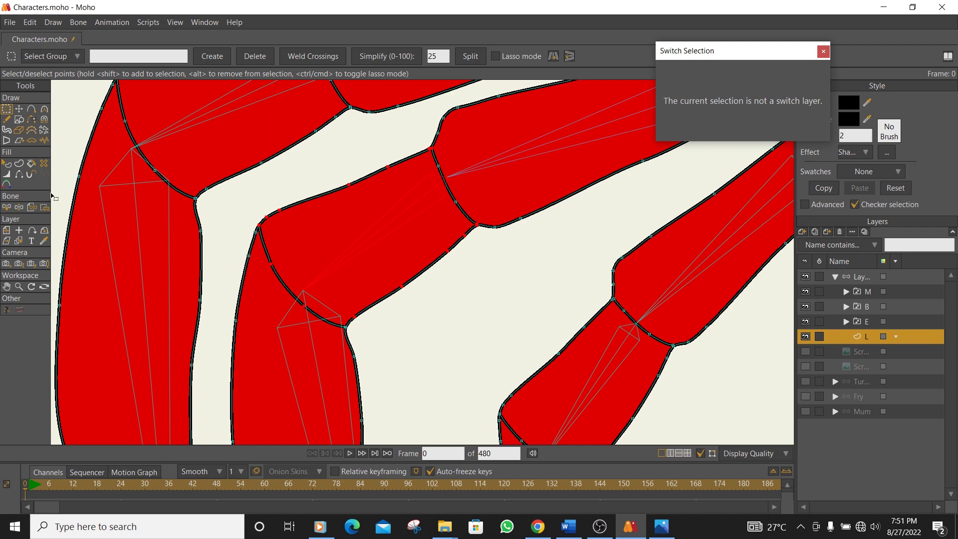
click(45, 208)
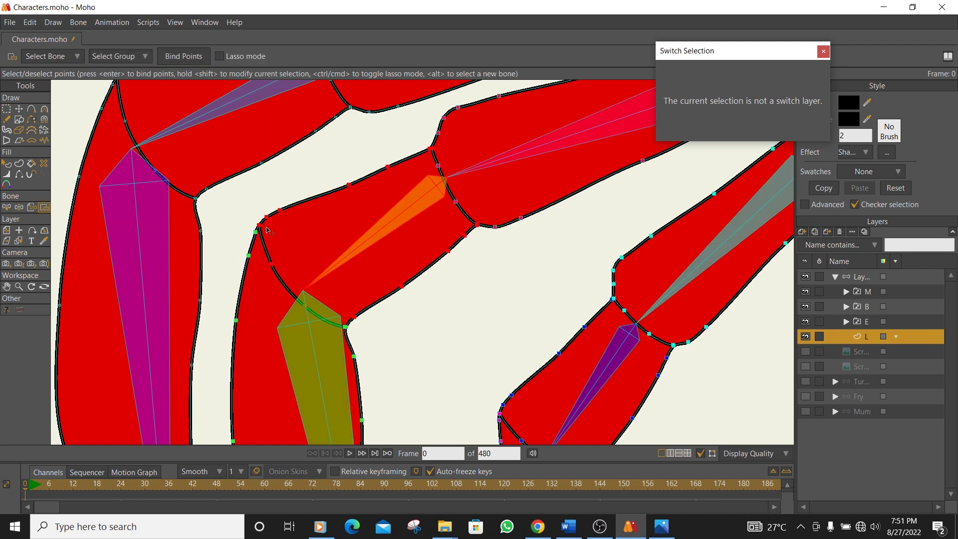
Select the second-innermost leg's lower bone B18 on the bone layer and activate layer L.
key(b)
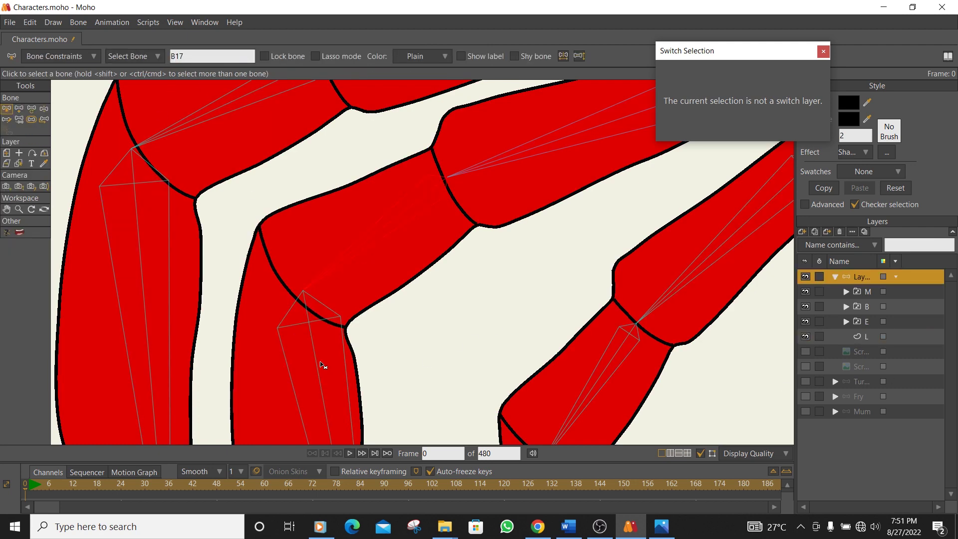
click(315, 360)
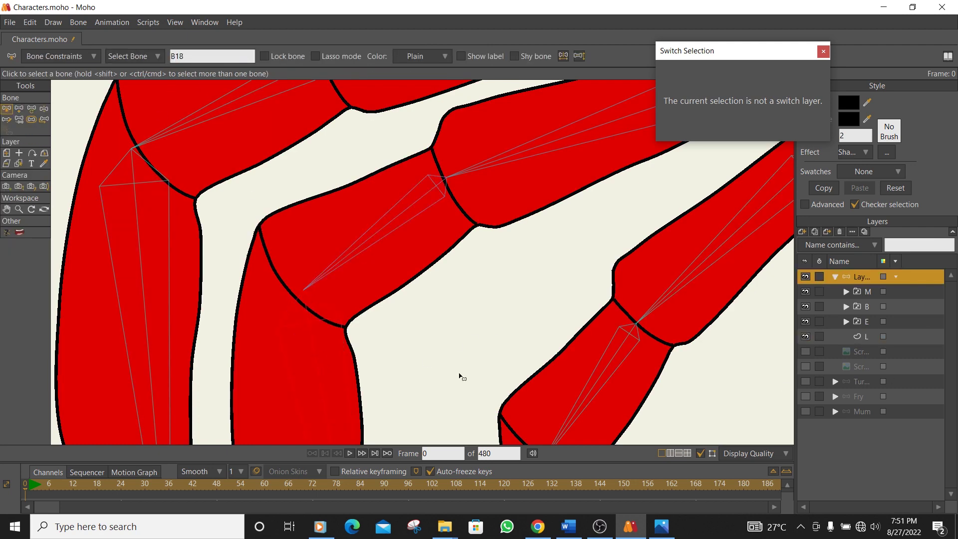
click(860, 338)
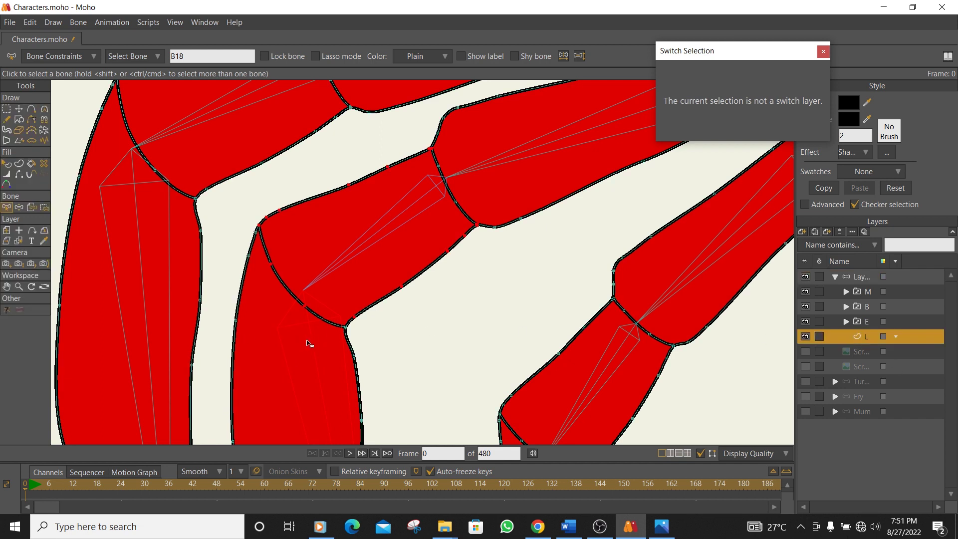
Select the points around the second-innermost leg's lower segment, including its upper joint corners, and bind them to bone B18.
click(7, 109)
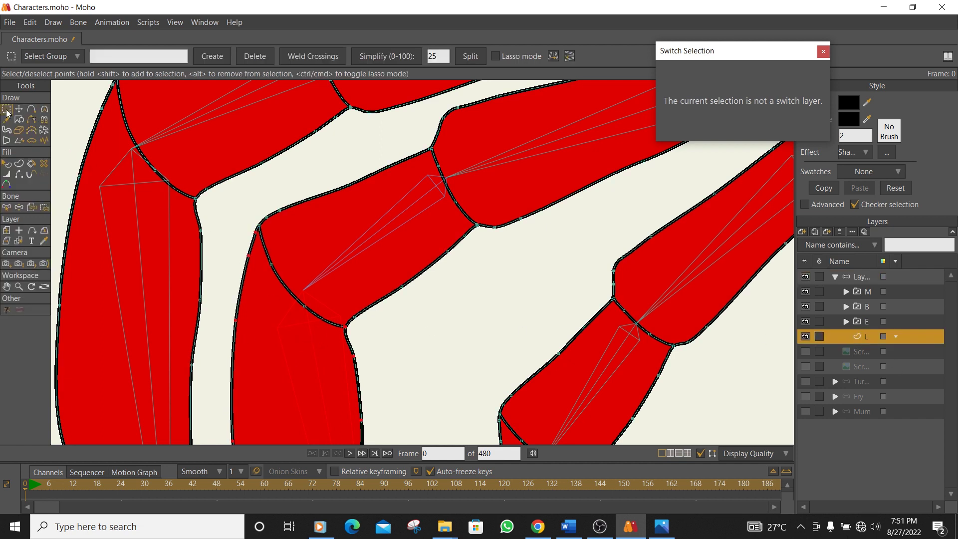
scroll(244, 251, up, 3)
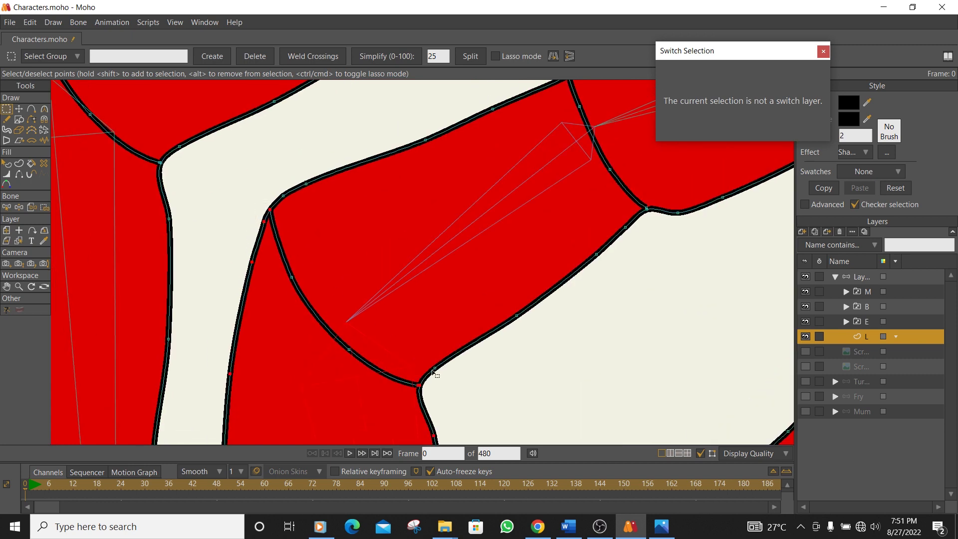
click(43, 208)
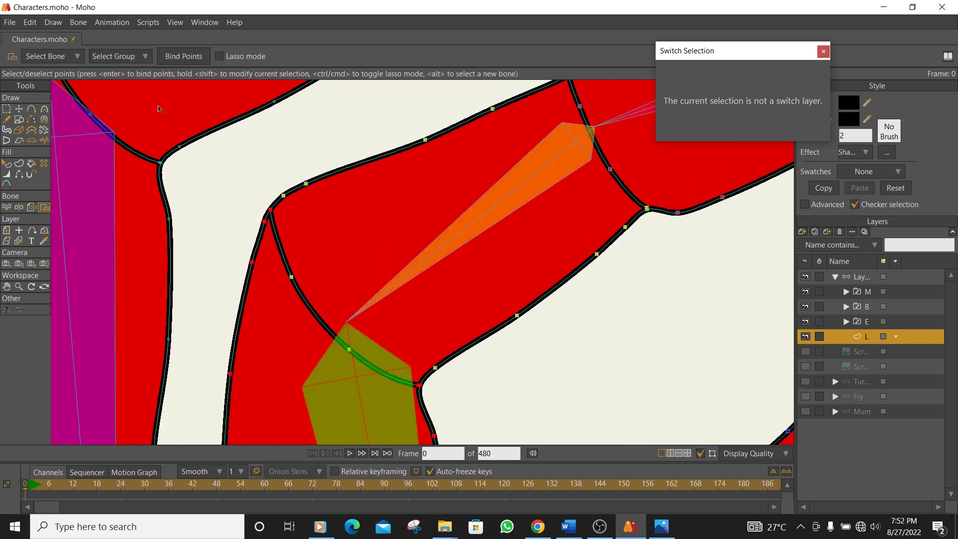
Test the second-innermost and innermost legs' movement by posing their bones with Manipulate Bones on the bone layer.
click(860, 278)
scroll(469, 212, down, 4)
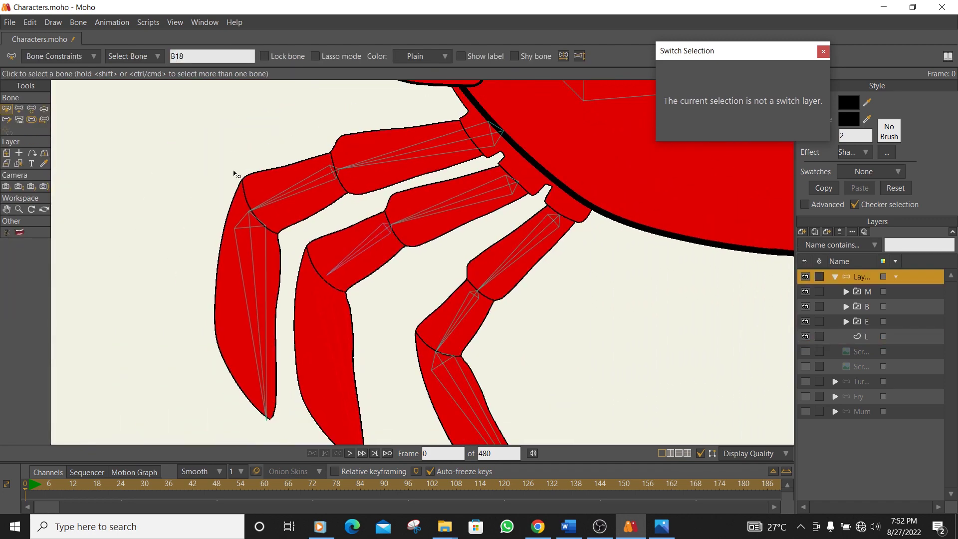
click(44, 108)
drag(426, 209, 373, 279)
scroll(506, 227, down, 2)
drag(368, 315, 377, 350)
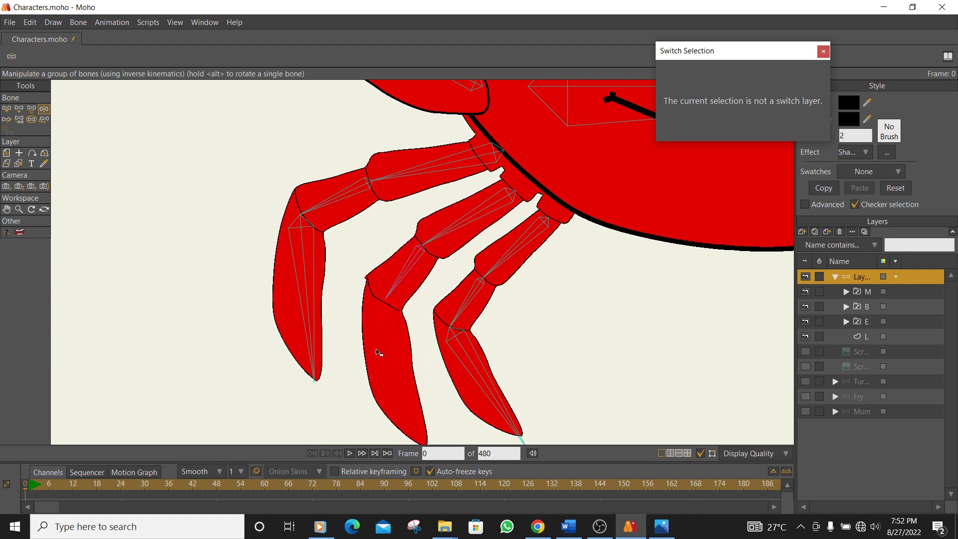
mouse_move(421, 262)
mouse_down()
mouse_move(399, 262)
mouse_move(436, 272)
mouse_up()
drag(518, 235, 471, 205)
scroll(500, 202, down, 1)
scroll(500, 202, down, 2)
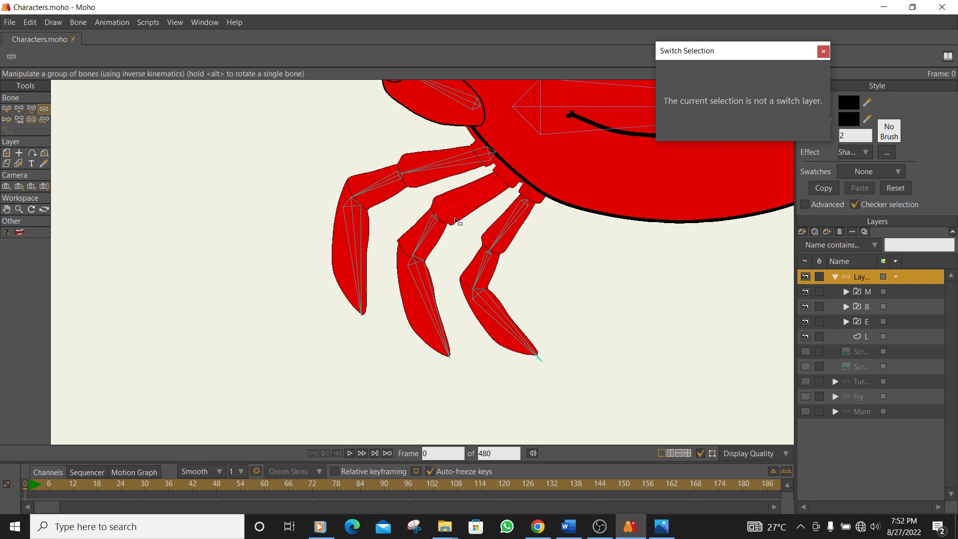
Select the outermost leg's upper bone B13 on the bone layer, activate layer L and get ready to select points.
click(8, 109)
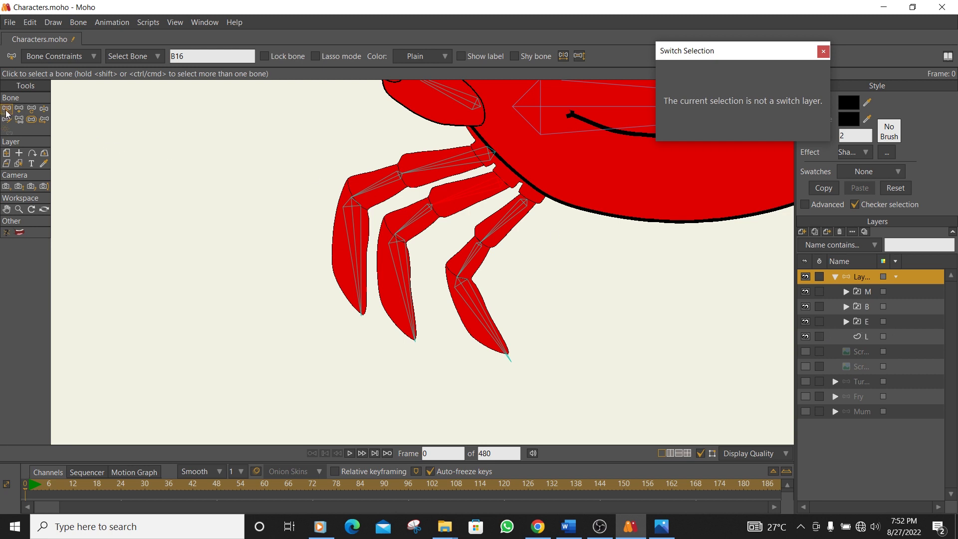
click(469, 191)
click(866, 335)
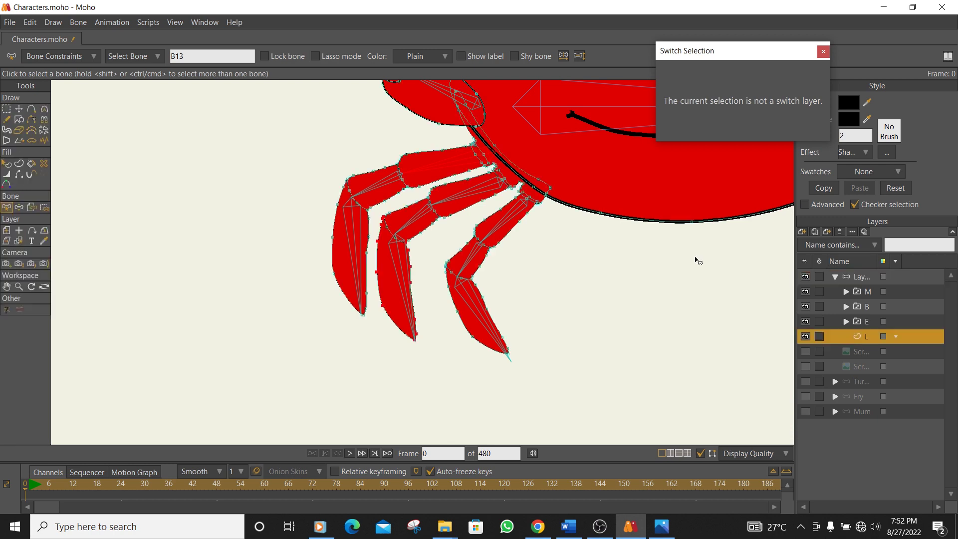
click(8, 108)
scroll(456, 146, up, 4)
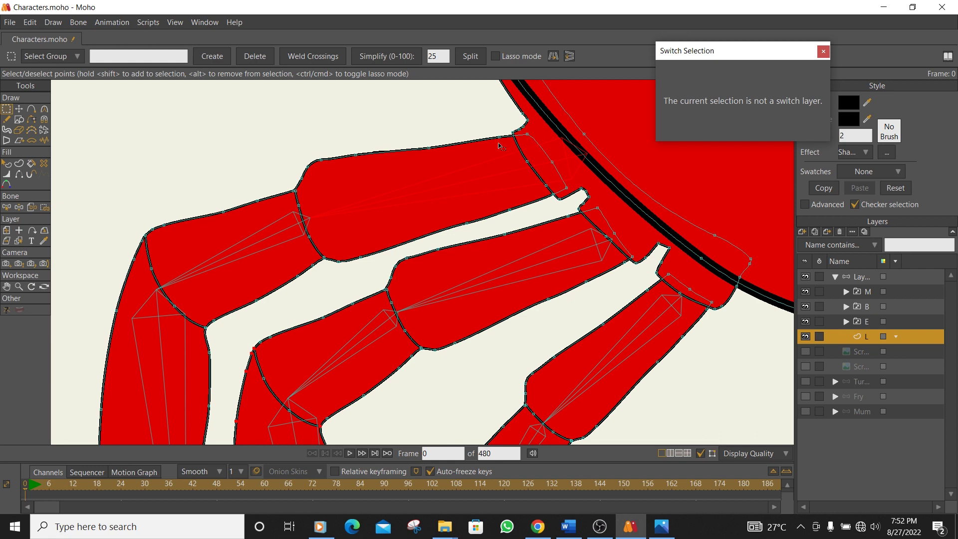
Select the points around the outermost leg's upper segment and bind them to bone B13.
drag(308, 153, 348, 179)
drag(345, 134, 451, 205)
drag(484, 128, 516, 151)
drag(500, 199, 524, 216)
drag(452, 213, 480, 231)
drag(336, 234, 367, 274)
drag(300, 171, 287, 210)
scroll(613, 240, up, 3)
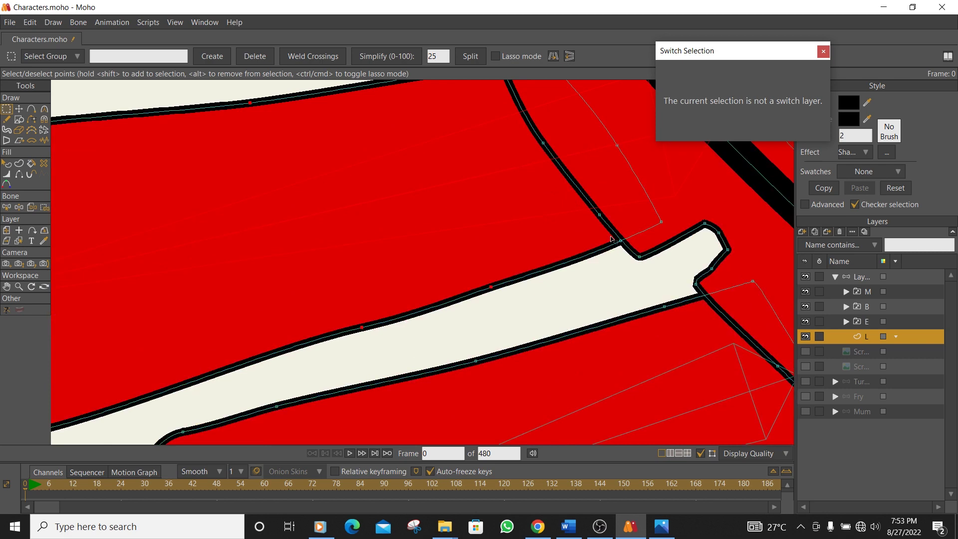
scroll(624, 252, up, 2)
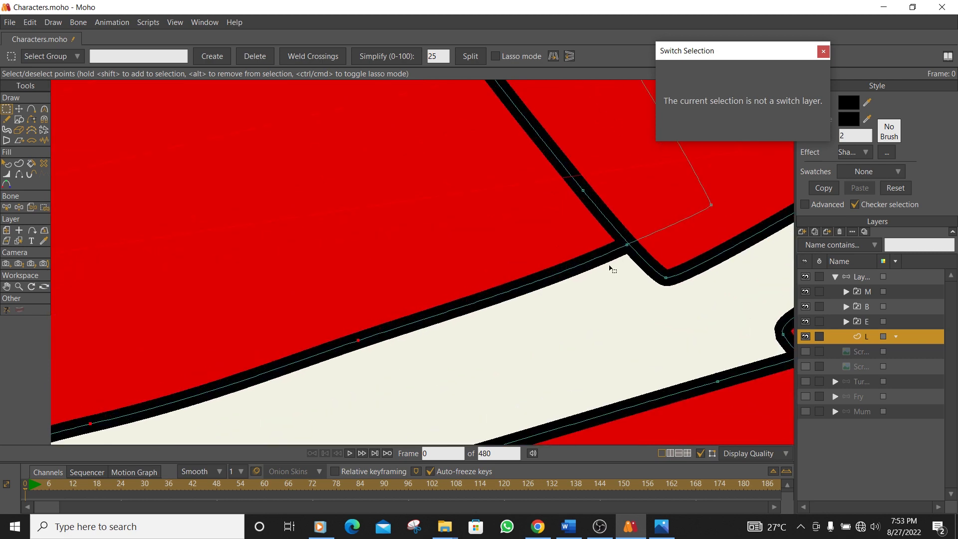
scroll(599, 257, down, 3)
scroll(429, 217, down, 3)
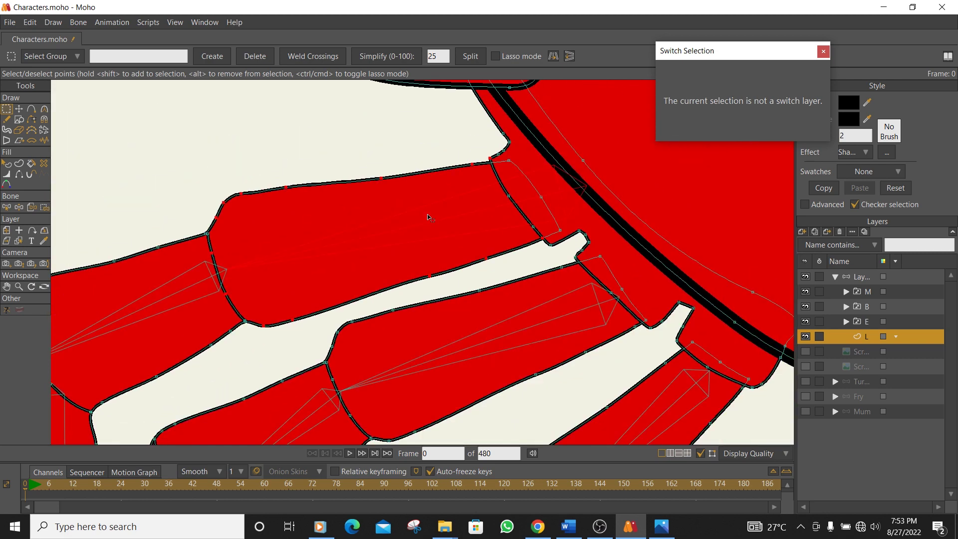
click(45, 207)
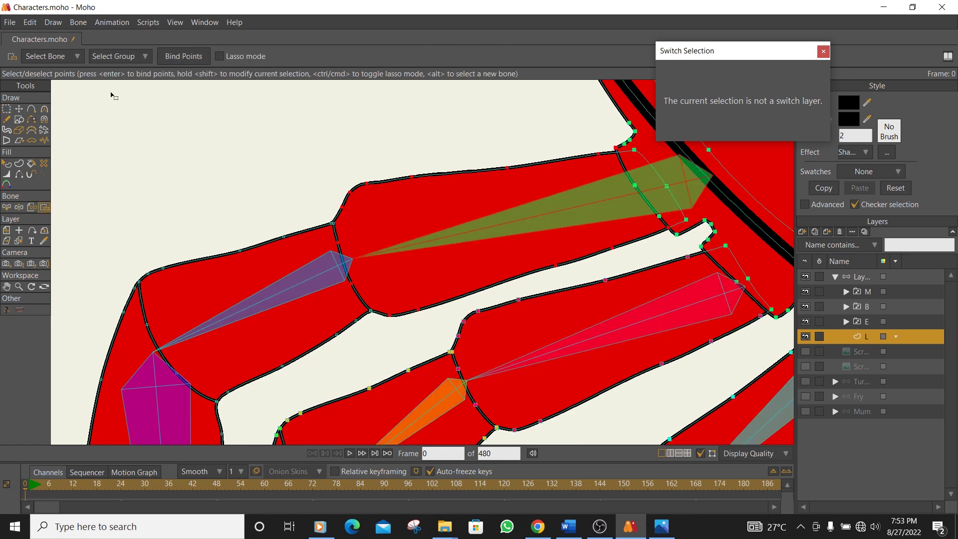
Select the outermost leg's middle bone B14 on the bone layer and activate layer L.
click(862, 276)
click(295, 290)
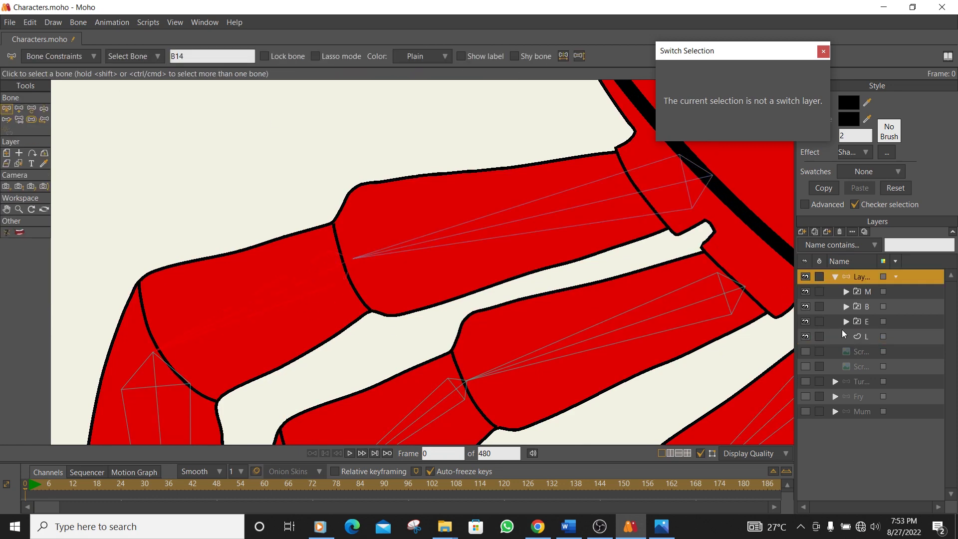
click(870, 341)
drag(418, 274, 445, 181)
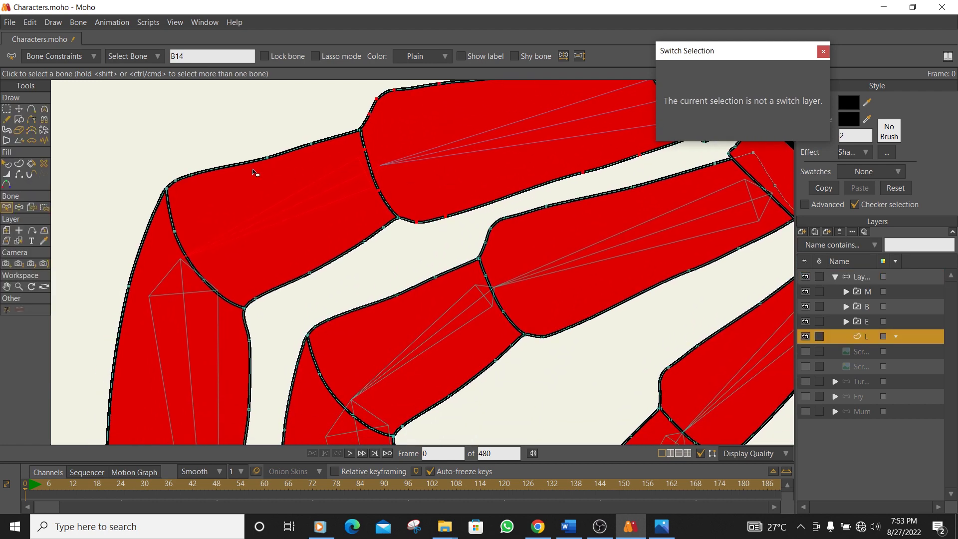
Select the points around the outermost leg's middle segment, including its upper joint corners, and bind them to bone B14.
click(6, 109)
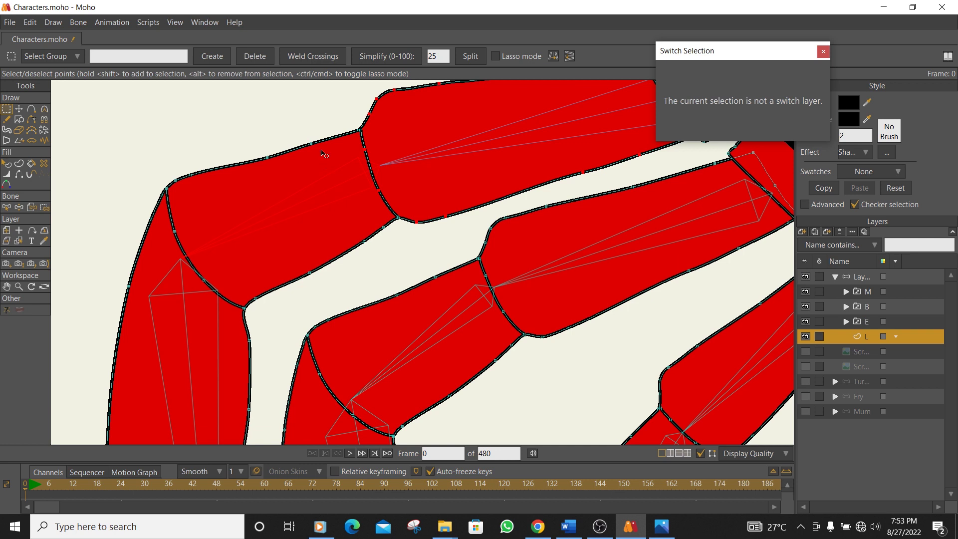
drag(300, 133, 327, 160)
drag(259, 152, 292, 175)
mouse_move(181, 158)
mouse_down()
mouse_move(208, 195)
mouse_move(163, 191)
mouse_move(194, 184)
mouse_move(210, 198)
mouse_up()
drag(239, 145, 404, 226)
shift+click(358, 130)
drag(343, 252, 250, 307)
drag(192, 225, 162, 241)
click(45, 206)
click(193, 58)
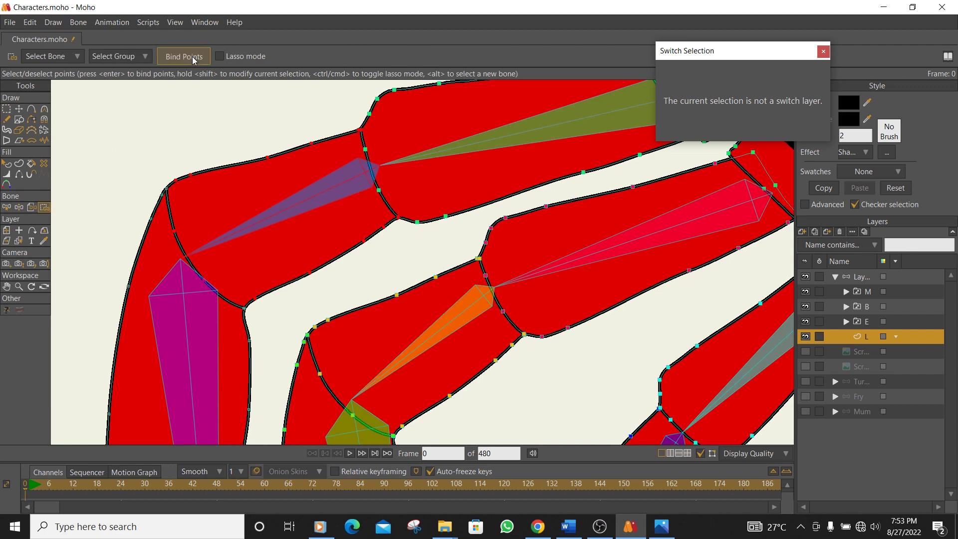
Select the outermost leg's lower bone B15 on the bone layer and activate layer L.
click(859, 279)
scroll(198, 297, down, 4)
drag(237, 274, 339, 187)
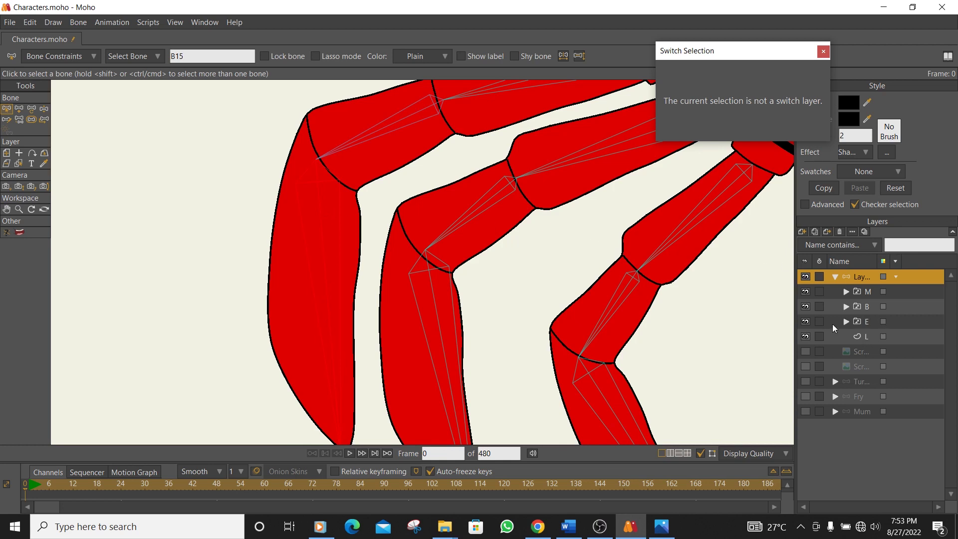
click(853, 336)
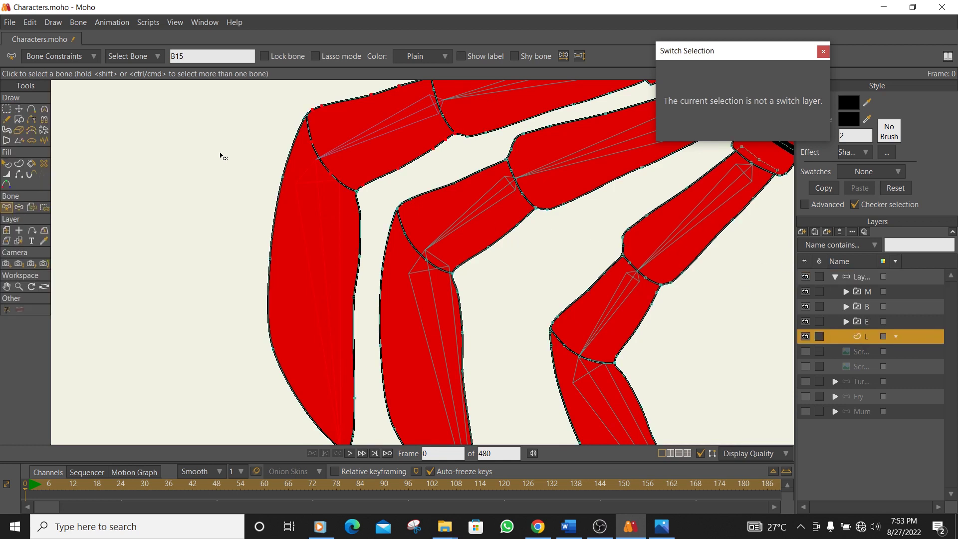
Select the points around the outermost leg's lower segment from its upper joint corners to the tip and bind them to bone B15.
click(6, 109)
drag(278, 127, 303, 146)
drag(297, 107, 314, 128)
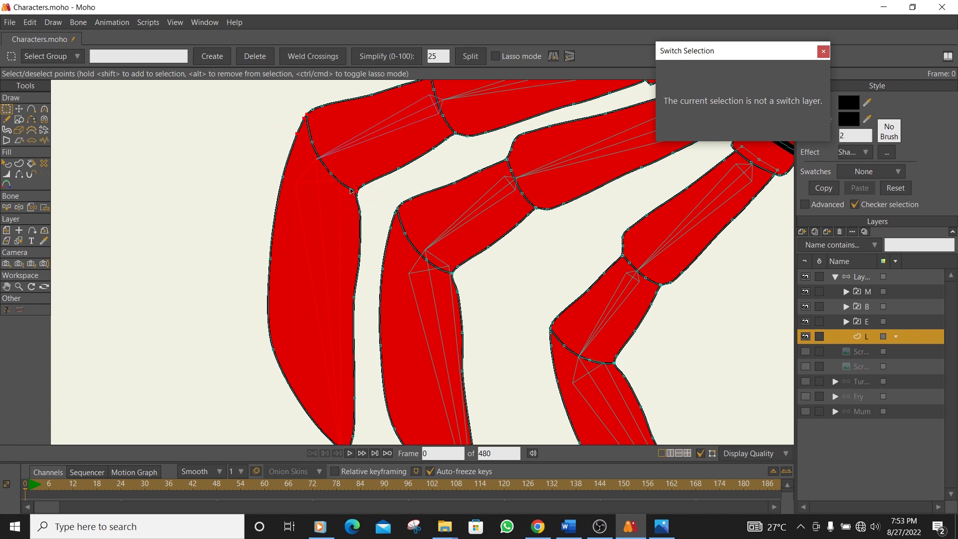
drag(367, 206, 290, 328)
drag(258, 171, 297, 218)
drag(224, 243, 305, 375)
drag(299, 327, 264, 220)
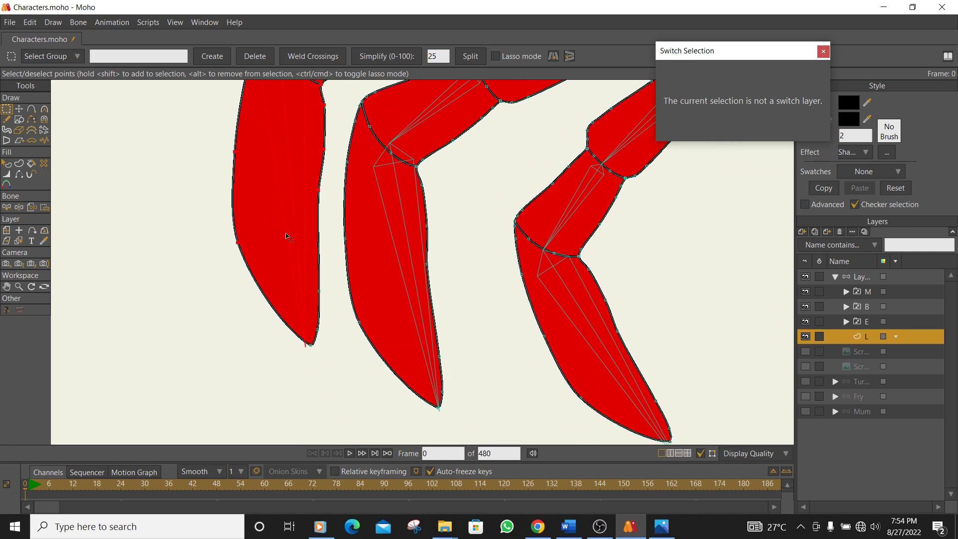
drag(328, 235, 266, 375)
drag(271, 248, 276, 332)
scroll(281, 287, down, 3)
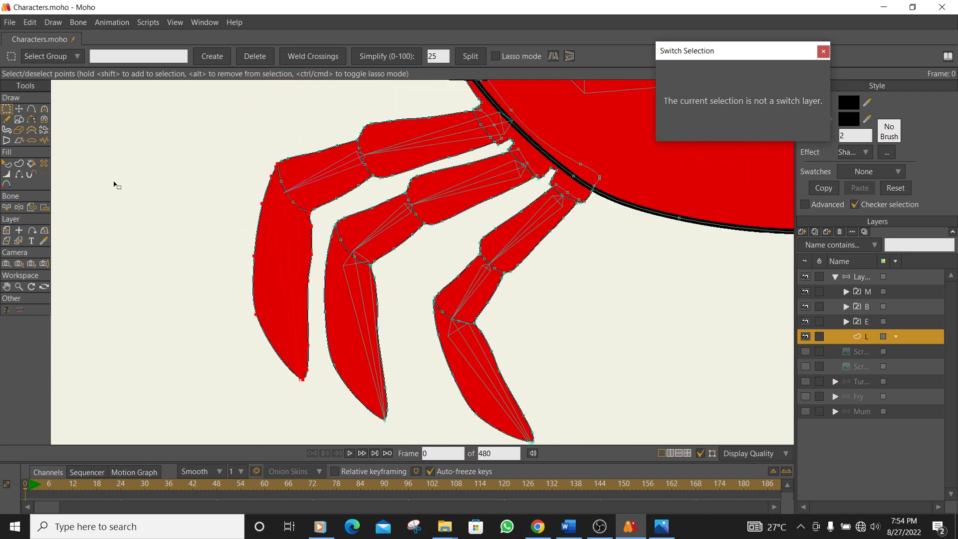
click(46, 209)
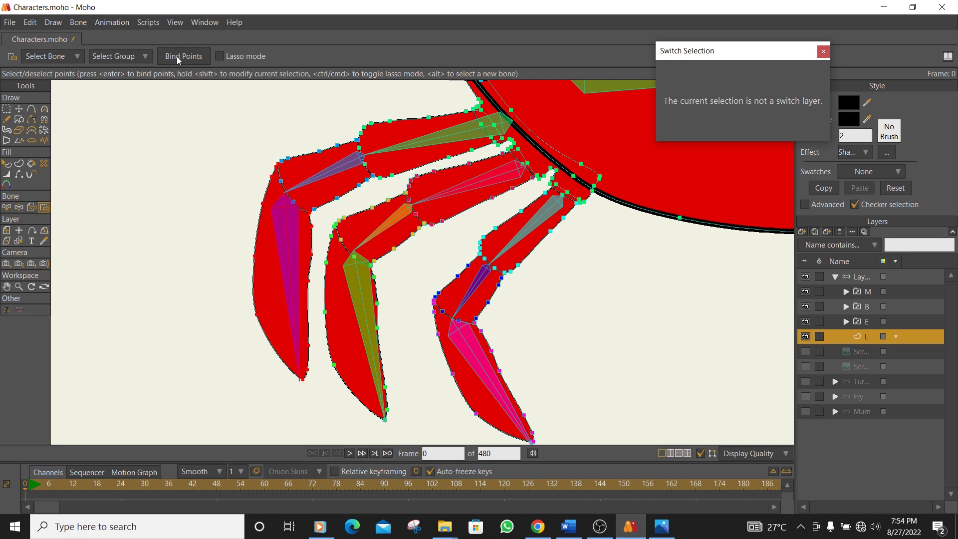
Test the outermost leg's movement by posing its bones with Manipulate Bones on the bone layer.
click(856, 278)
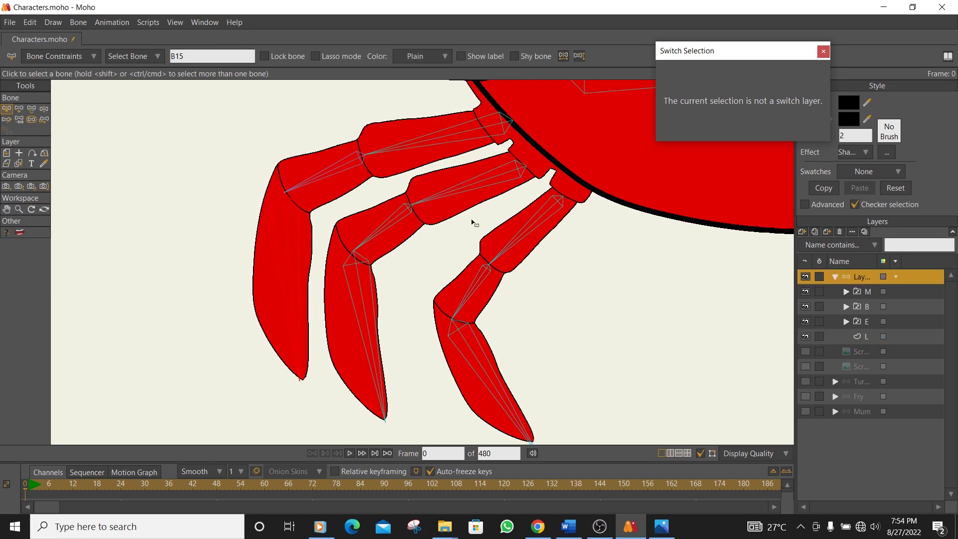
click(43, 109)
scroll(313, 153, down, 2)
drag(376, 171, 220, 298)
drag(267, 209, 302, 188)
scroll(367, 177, down, 3)
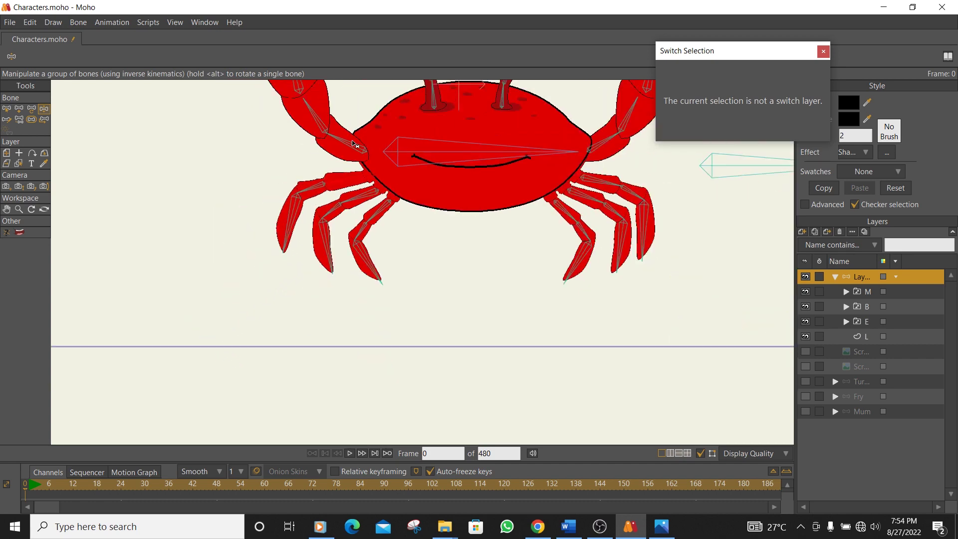
Test the rest of the crab's rig by posing its other bones with Manipulate Bones.
scroll(369, 149, down, 3)
drag(371, 149, 385, 220)
drag(332, 175, 340, 111)
drag(510, 202, 456, 203)
scroll(453, 185, up, 3)
Select the upper bone of the crab's innermost right leg on the bone layer and activate layer L.
click(6, 108)
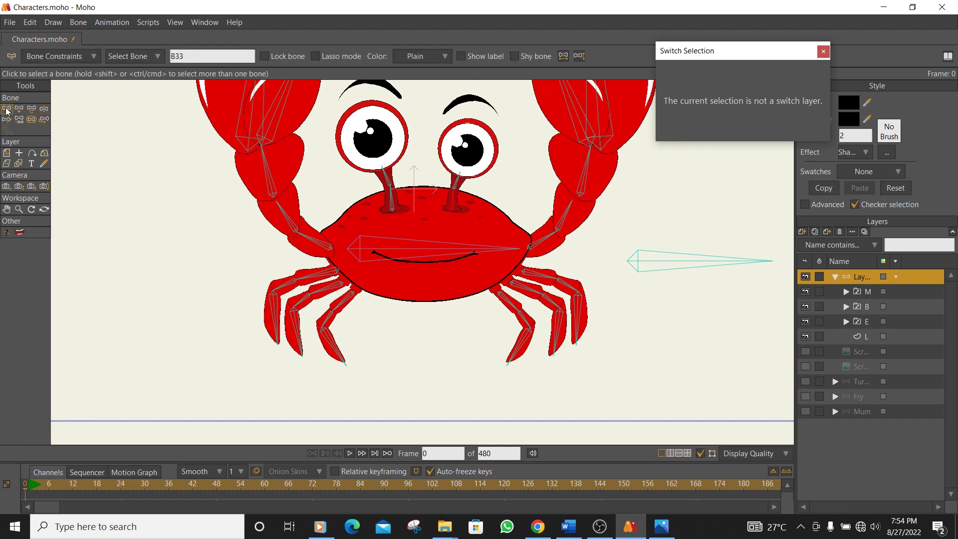
scroll(398, 279, down, 2)
scroll(447, 282, up, 4)
scroll(446, 281, up, 1)
drag(502, 266, 356, 173)
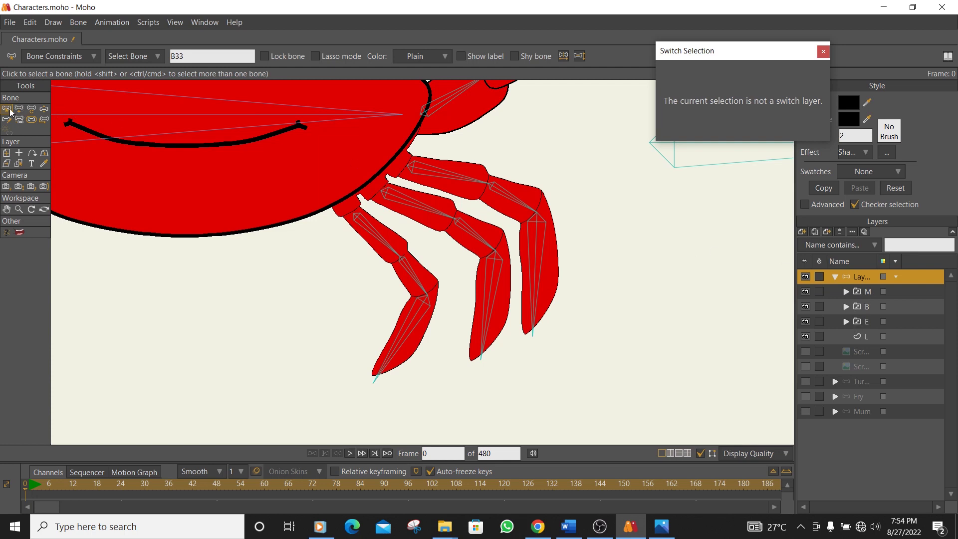
click(377, 239)
click(867, 337)
Select the points along both sides of the innermost right leg's upper segment, including its upper corners.
scroll(345, 217, up, 2)
key(g)
scroll(309, 204, up, 3)
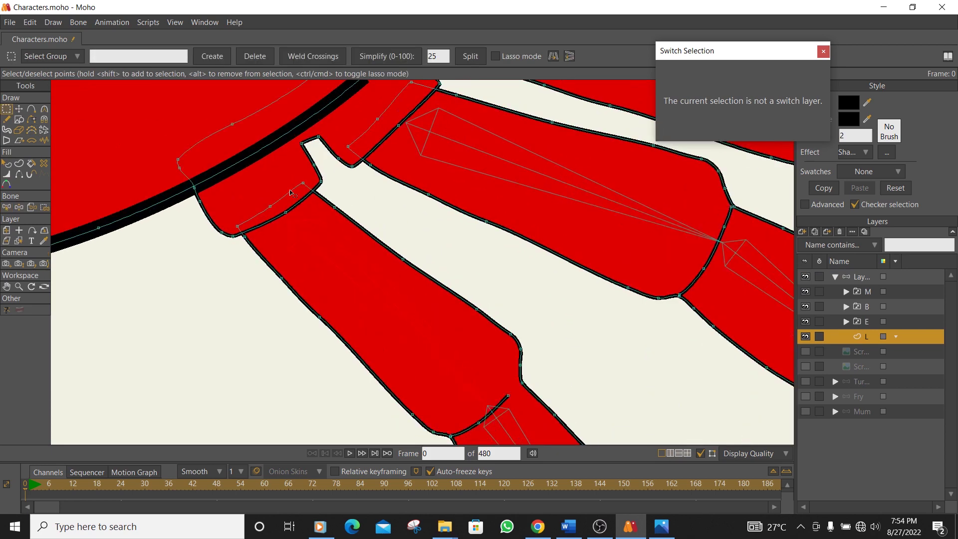
click(334, 206)
drag(417, 245, 370, 307)
drag(492, 295, 440, 341)
drag(296, 249, 251, 295)
drag(255, 233, 242, 251)
drag(350, 306, 278, 339)
drag(429, 388, 390, 432)
Complete the point selection around the innermost right leg's upper segment near its lower joint and bind the points to its upper bone.
scroll(420, 394, down, 3)
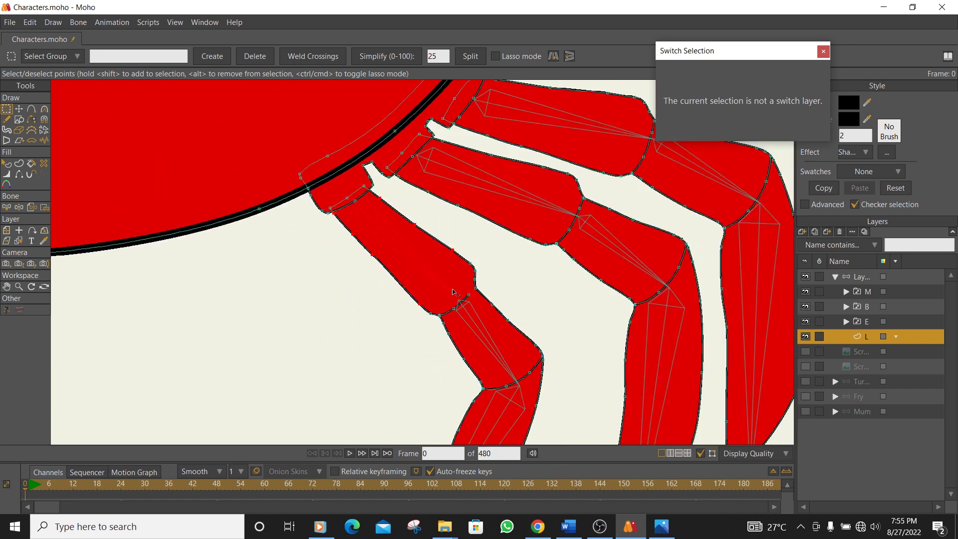
scroll(453, 292, up, 3)
drag(407, 337, 388, 353)
drag(510, 241, 471, 277)
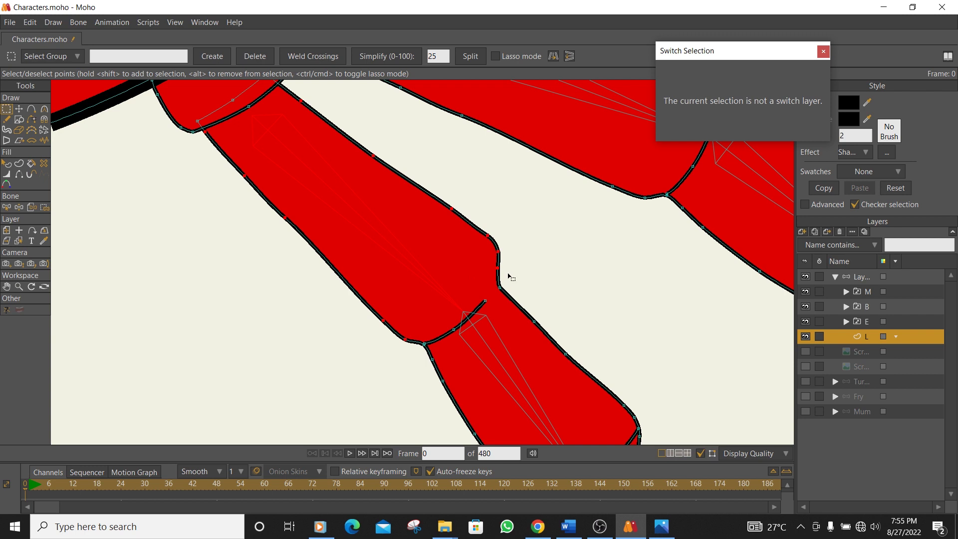
drag(322, 187, 340, 202)
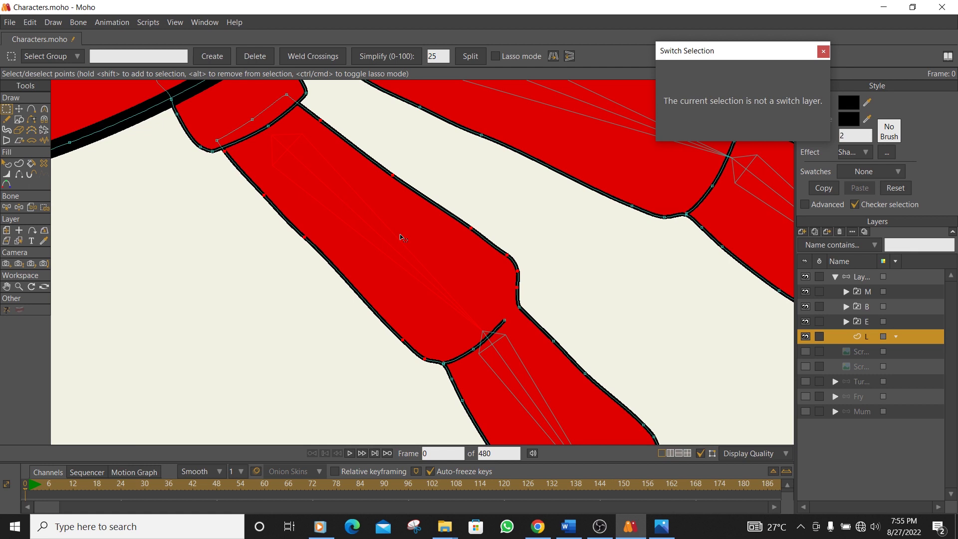
click(44, 207)
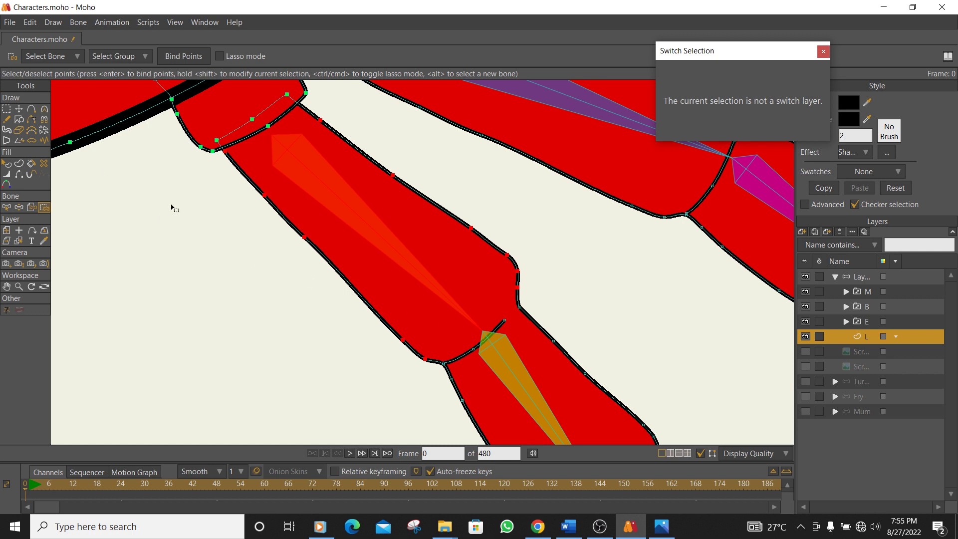
Move the loose end point of the joint line below the innermost right leg's upper segment onto the outline corner with Transform Points.
click(18, 109)
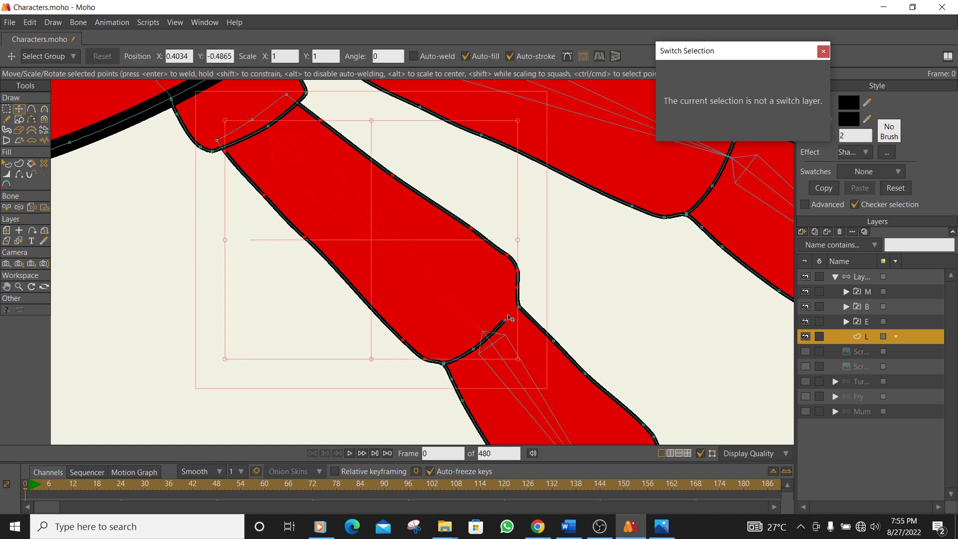
drag(505, 320, 519, 308)
scroll(591, 306, down, 3)
drag(598, 305, 547, 259)
scroll(498, 273, up, 2)
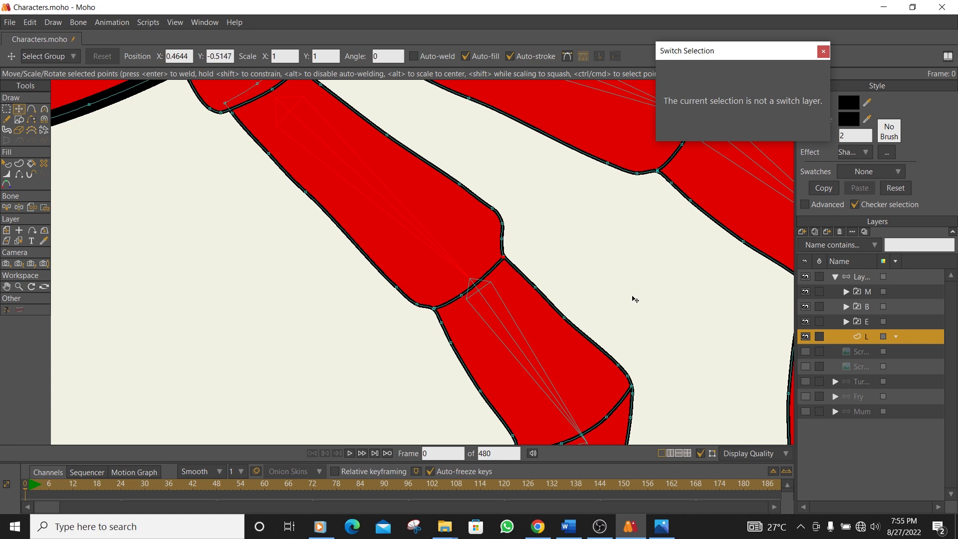
Select the innermost right leg's middle bone B23 on the bone layer and activate layer L.
click(857, 277)
click(497, 316)
click(869, 337)
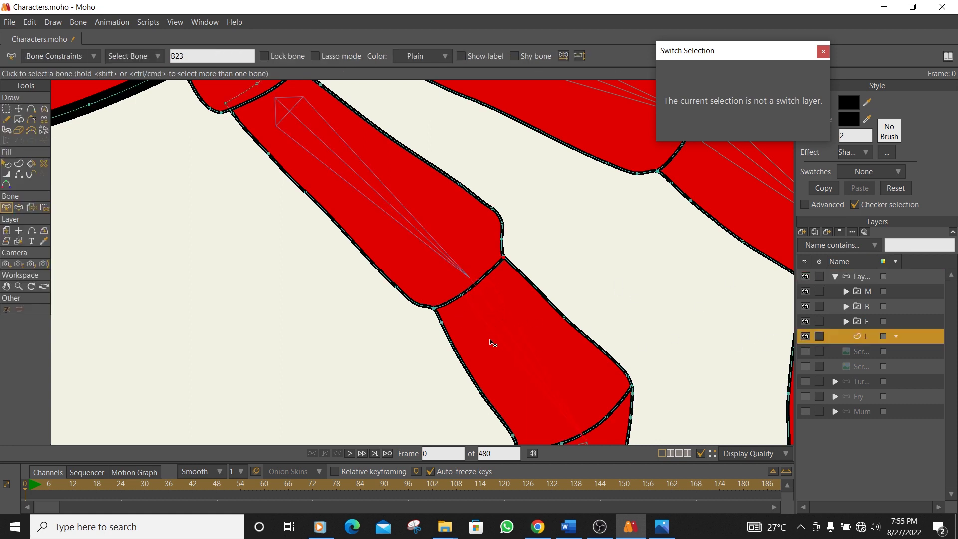
Select the points along the outer edge of the innermost right leg's middle segment, from its upper corner to its lower corner.
click(7, 111)
drag(485, 336, 439, 321)
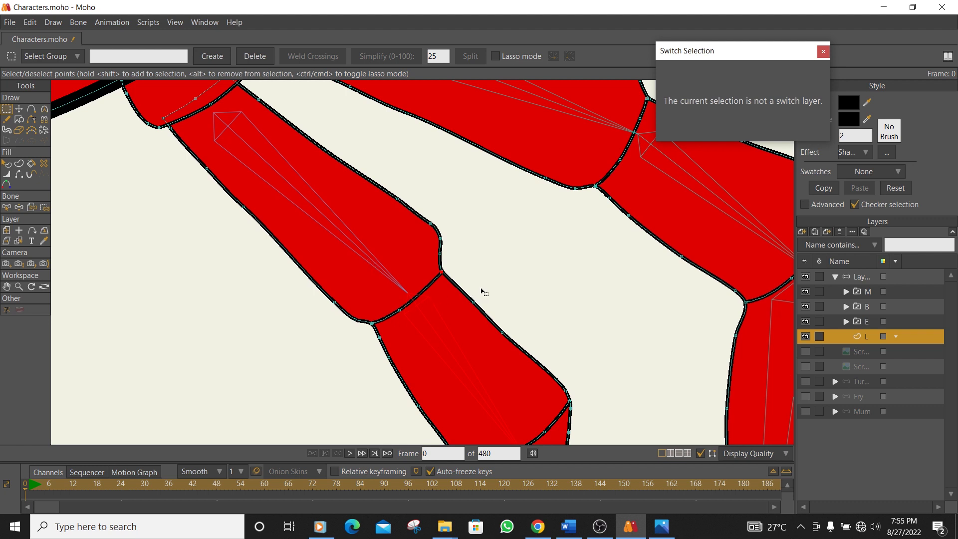
click(473, 302)
drag(452, 264, 434, 282)
drag(533, 313, 458, 368)
drag(564, 358, 521, 402)
drag(581, 382, 541, 397)
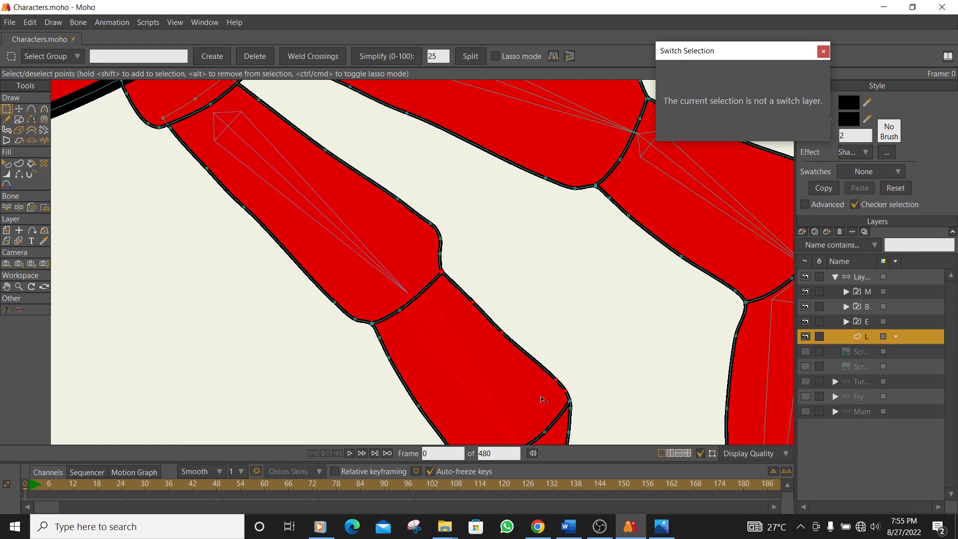
Add the points along the middle segment's inner edge and lower joint line to the selection and bind them to bone B23.
shift+click(380, 338)
drag(362, 335, 384, 316)
drag(378, 353, 420, 317)
scroll(460, 398, down, 4)
scroll(422, 318, up, 2)
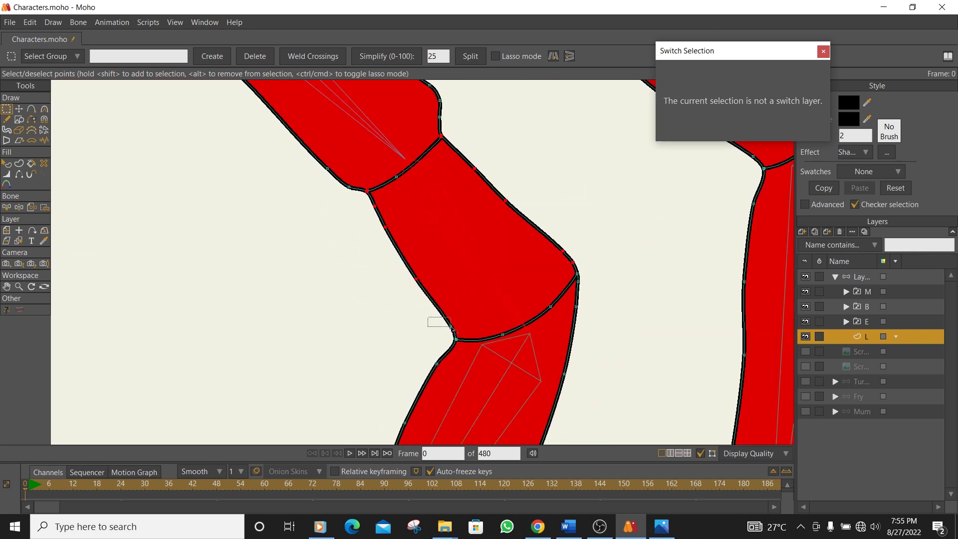
drag(492, 323, 519, 345)
drag(537, 289, 559, 322)
scroll(442, 279, up, 3)
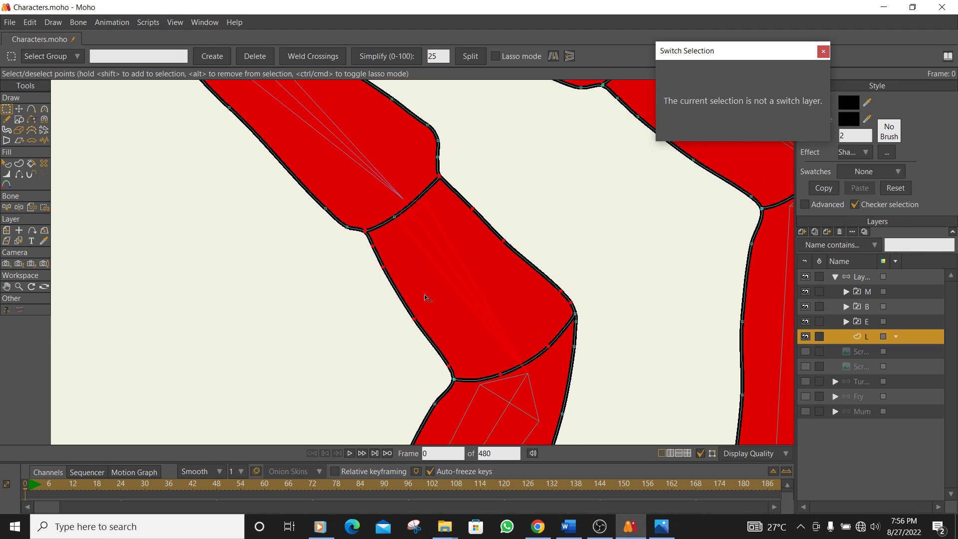
click(44, 207)
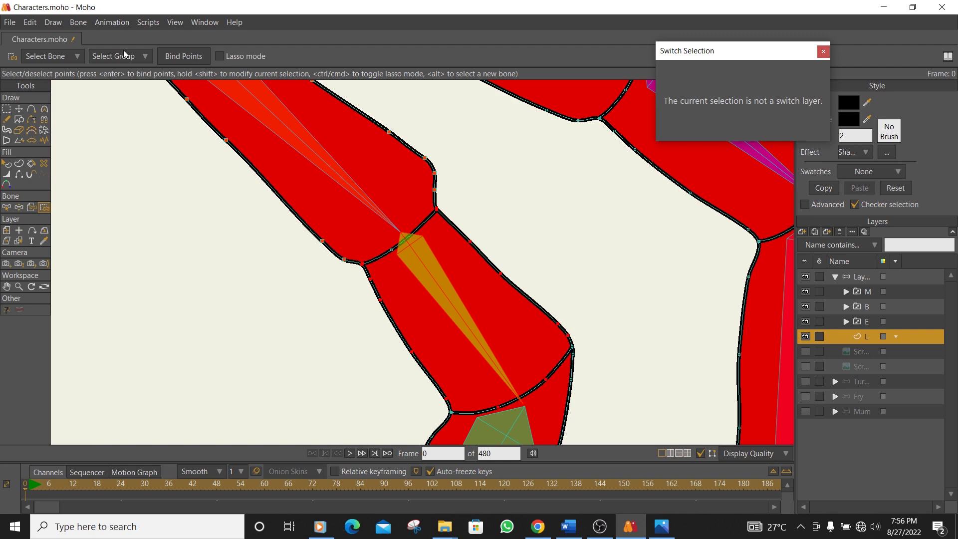
Select the innermost right leg's upper bone B22 and check the upper segment's point binding on layer L.
click(865, 277)
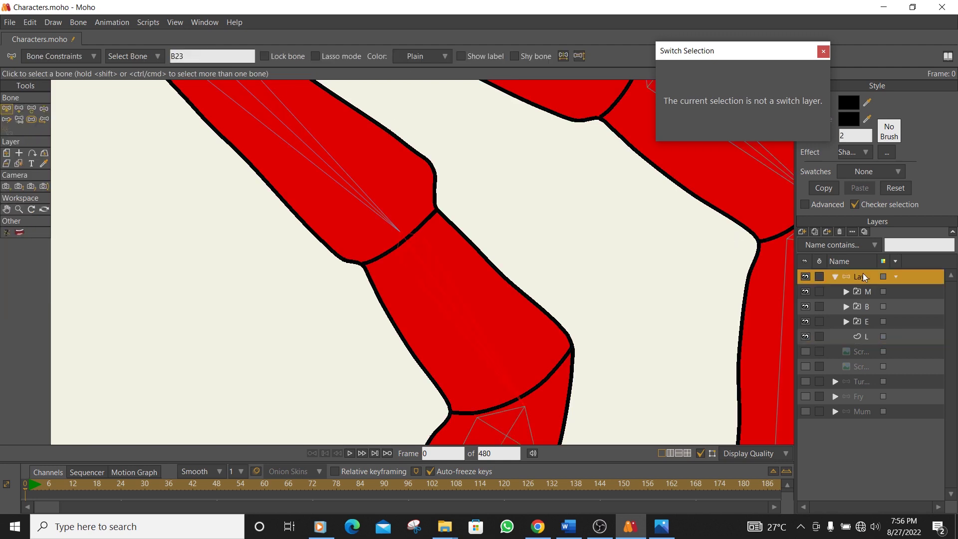
click(333, 163)
click(869, 335)
click(322, 163)
click(7, 109)
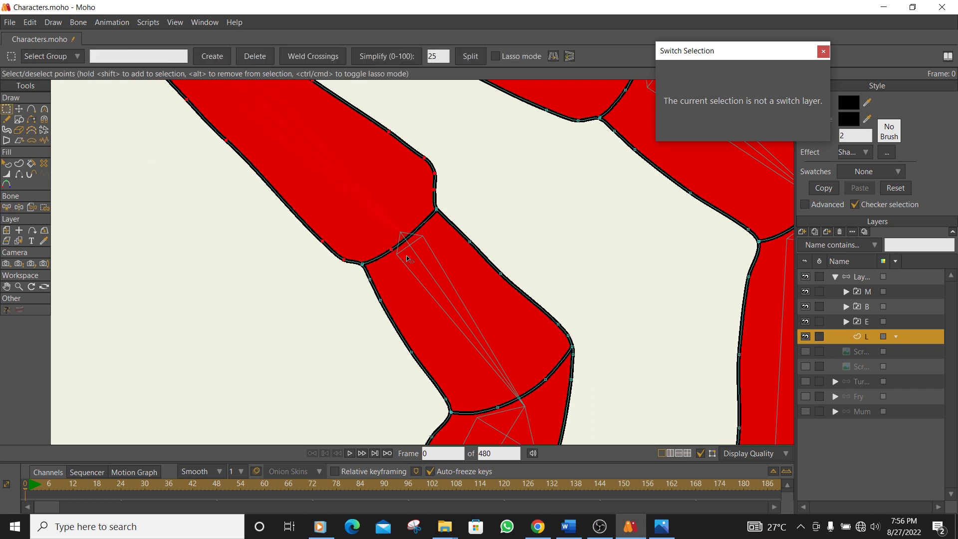
click(44, 207)
Select the innermost right leg's lowest bone B24 on the bone layer and activate layer L for point selection.
scroll(495, 330, down, 2)
drag(513, 367, 475, 205)
click(871, 278)
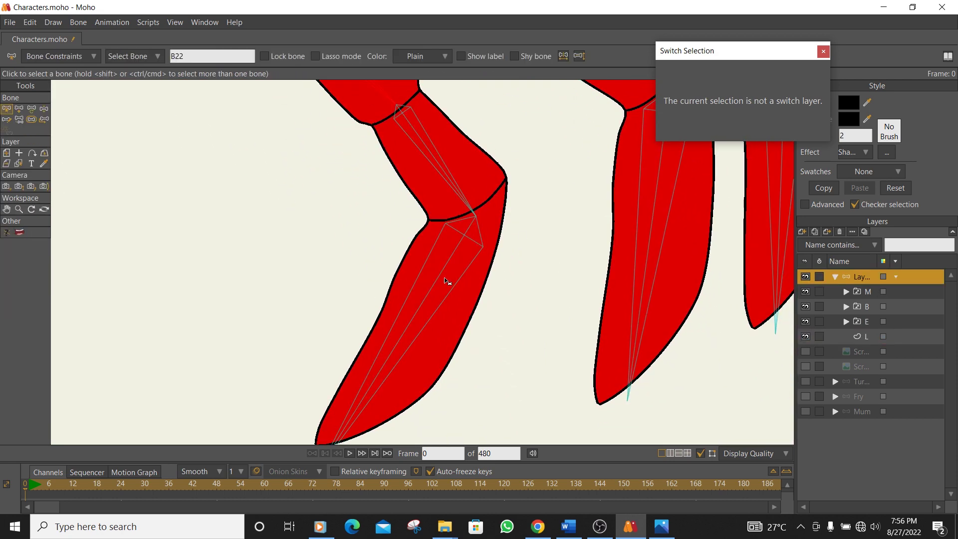
click(869, 337)
click(9, 109)
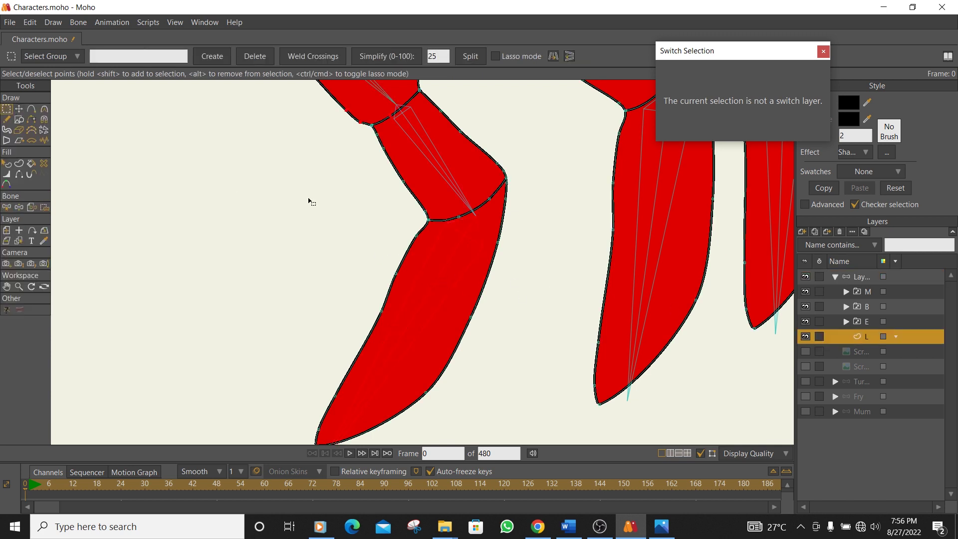
Select the points around the innermost right leg's lowest segment, from its upper corners to the tip, and bind them to bone B24.
click(416, 235)
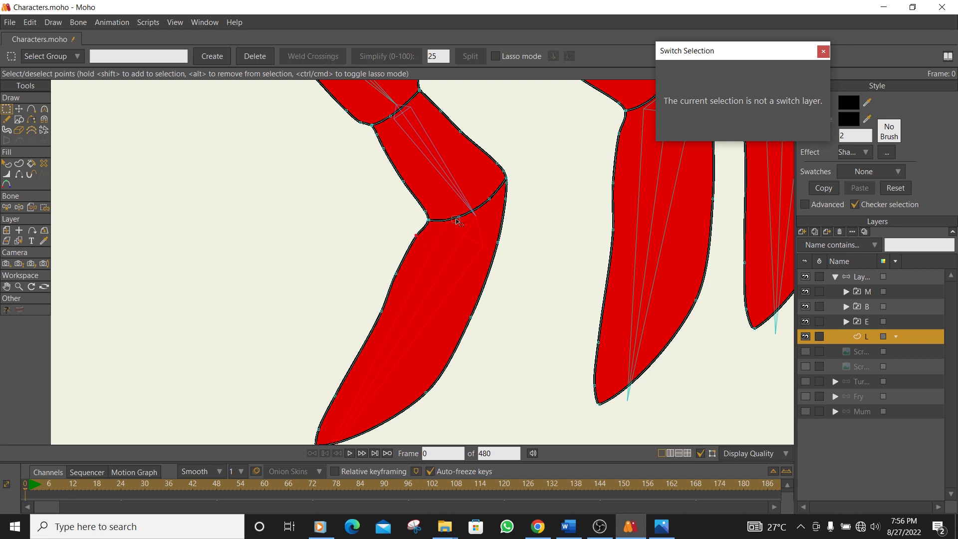
shift+click(427, 219)
mouse_move(512, 179)
mouse_down()
mouse_move(504, 193)
mouse_move(508, 181)
mouse_move(501, 186)
mouse_up()
drag(520, 192, 503, 210)
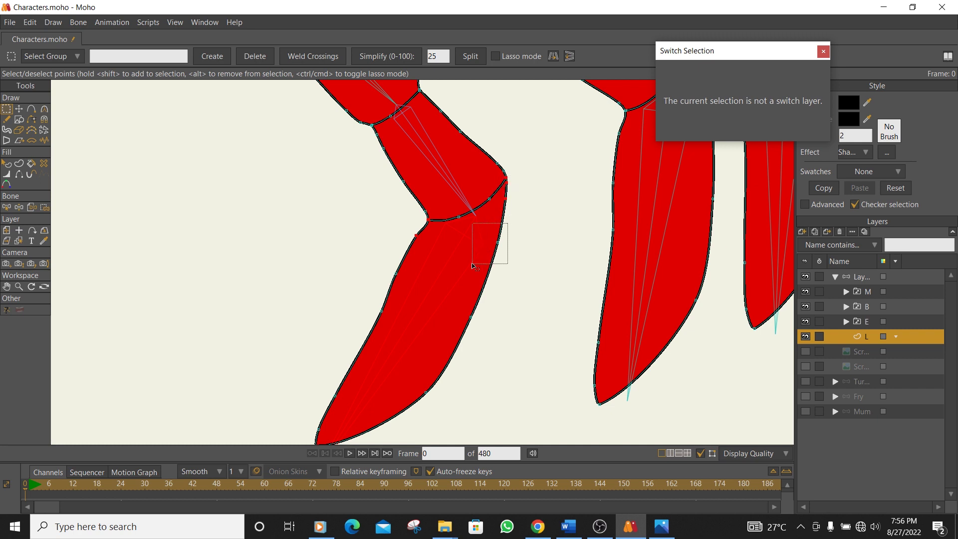
drag(516, 265, 273, 434)
drag(375, 361, 390, 295)
drag(470, 307, 255, 422)
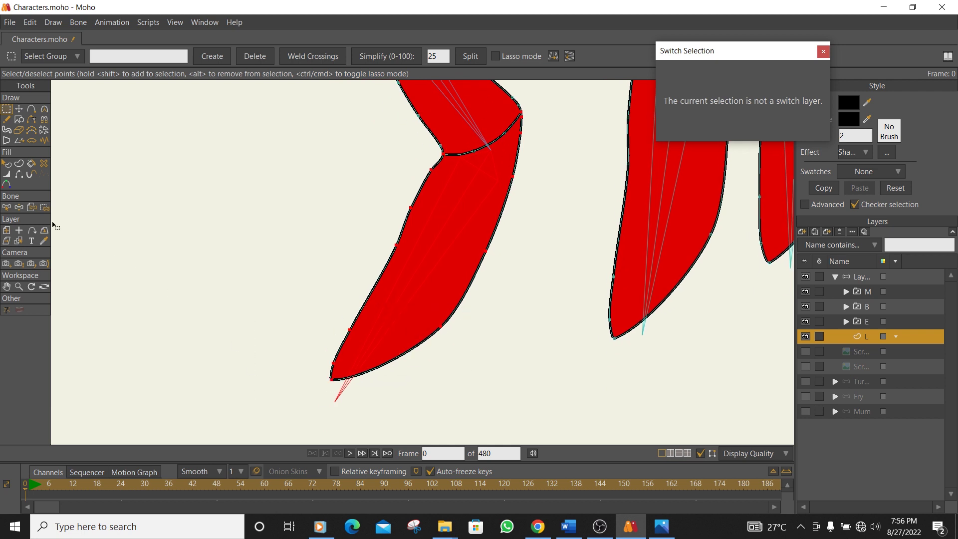
click(45, 208)
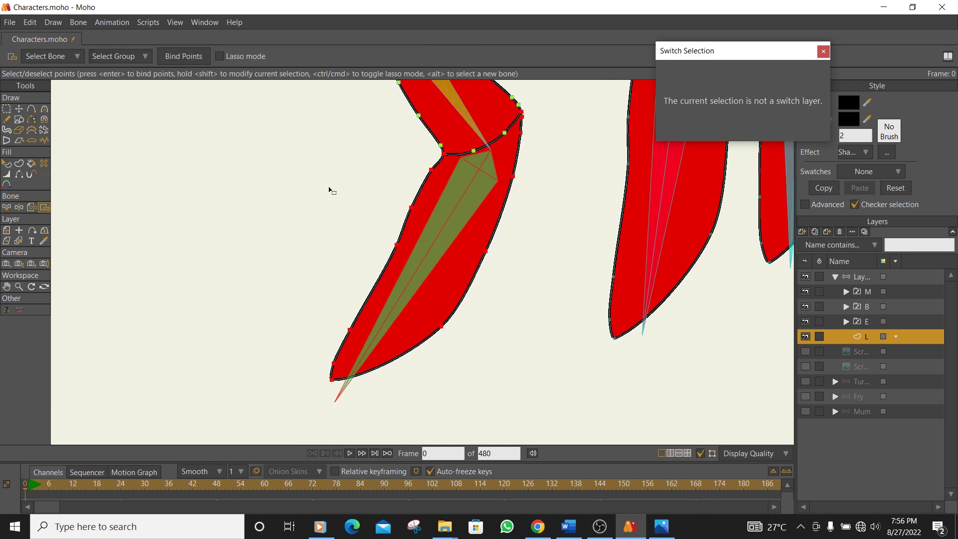
Test the innermost right leg's movement by bending its upper, middle and lowest bones with Manipulate Bones.
scroll(327, 215, down, 4)
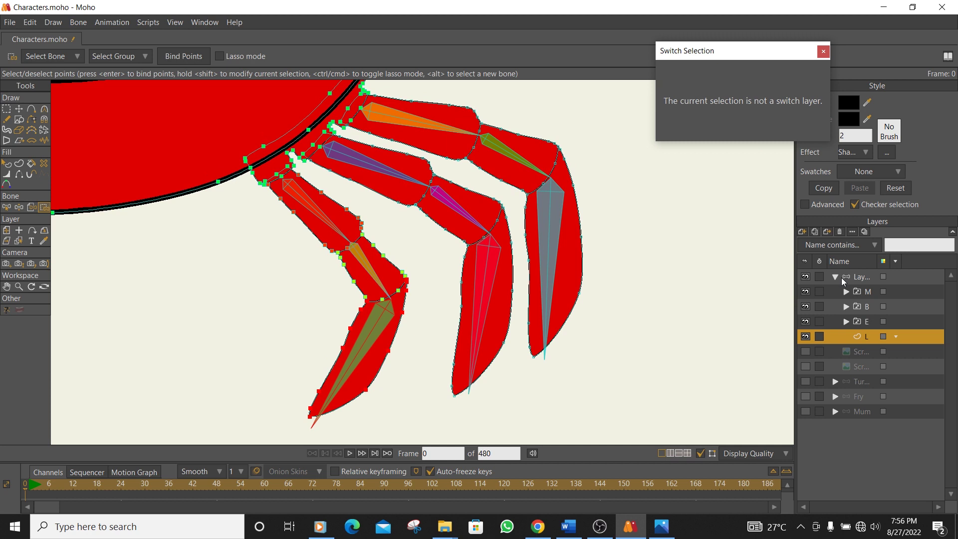
click(842, 279)
click(45, 109)
drag(291, 211, 304, 231)
drag(344, 305, 333, 314)
drag(306, 366, 295, 397)
click(6, 109)
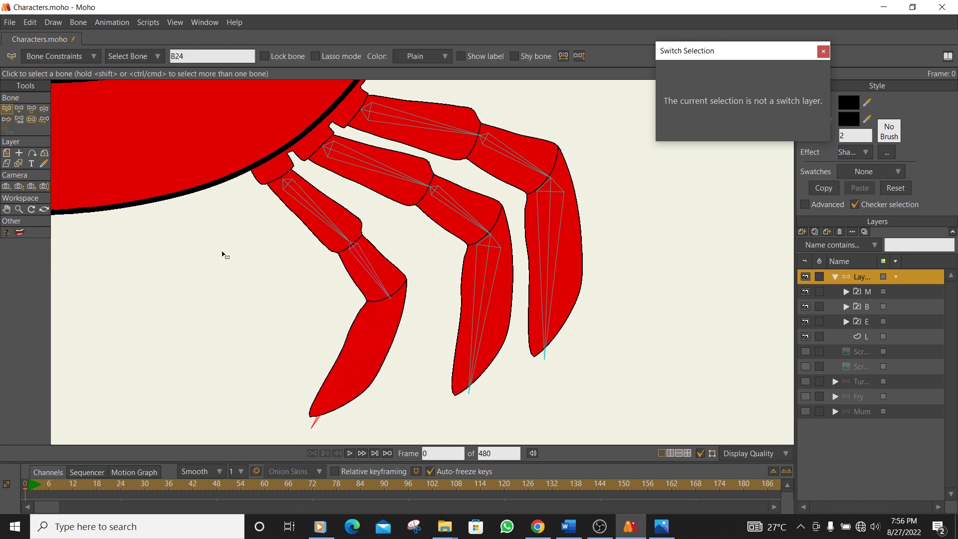
click(44, 109)
drag(349, 349, 286, 360)
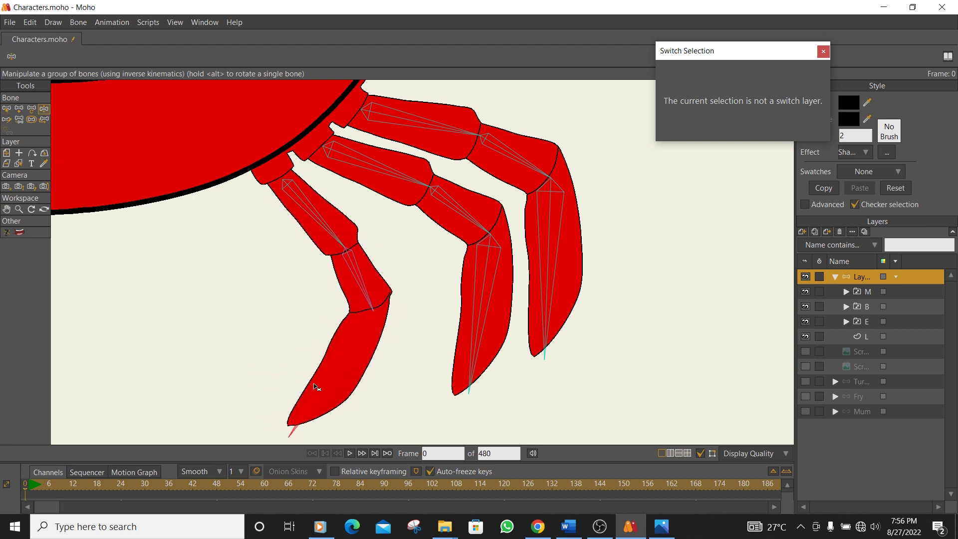